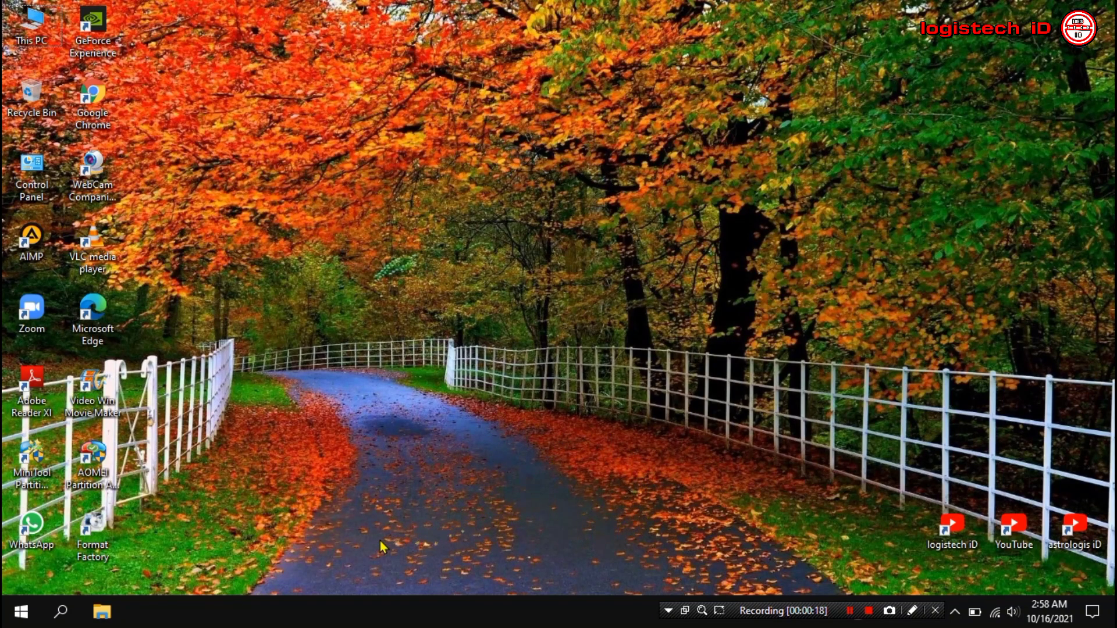
pyautogui.rightClick(481, 456)
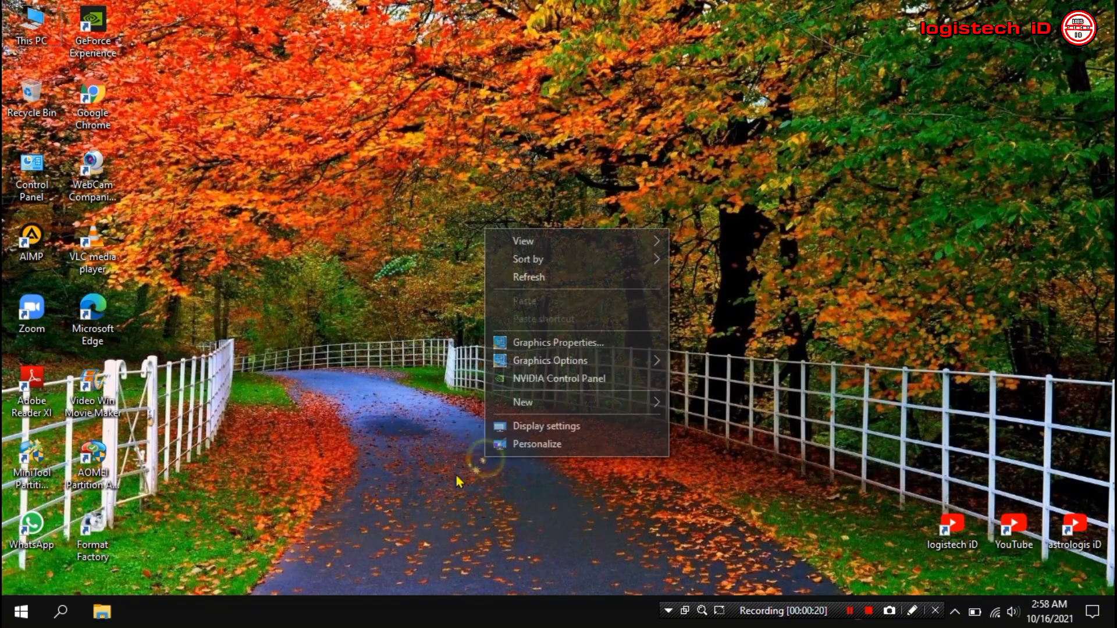
pyautogui.rightClick(425, 433)
pyautogui.click(511, 508)
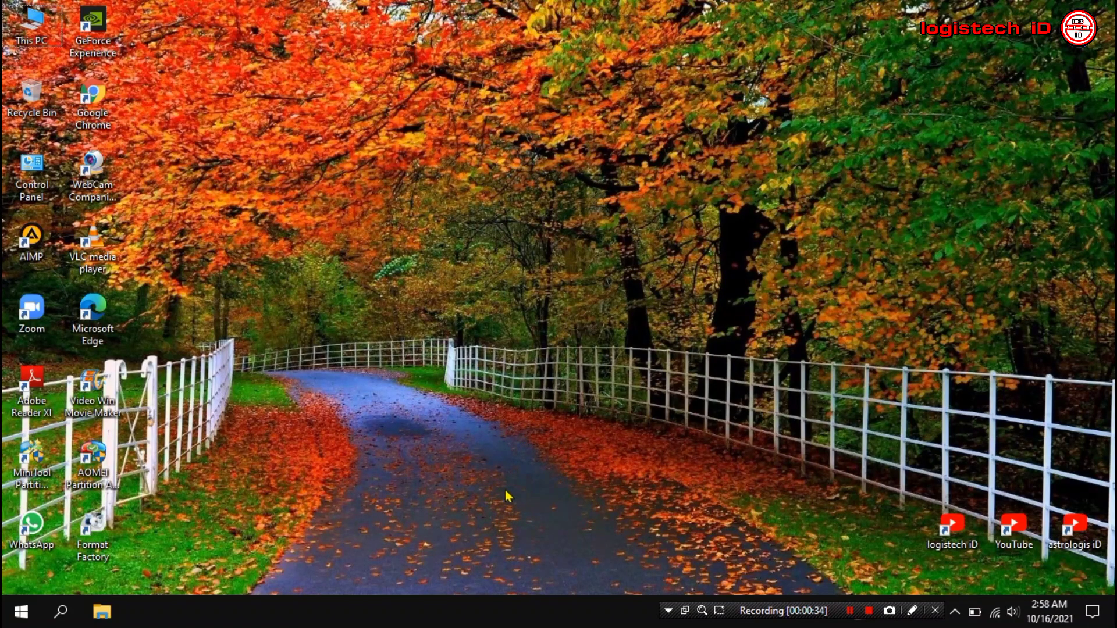
# - Open Task Manager and show its detailed view of running processes
pyautogui.rightClick(493, 615)
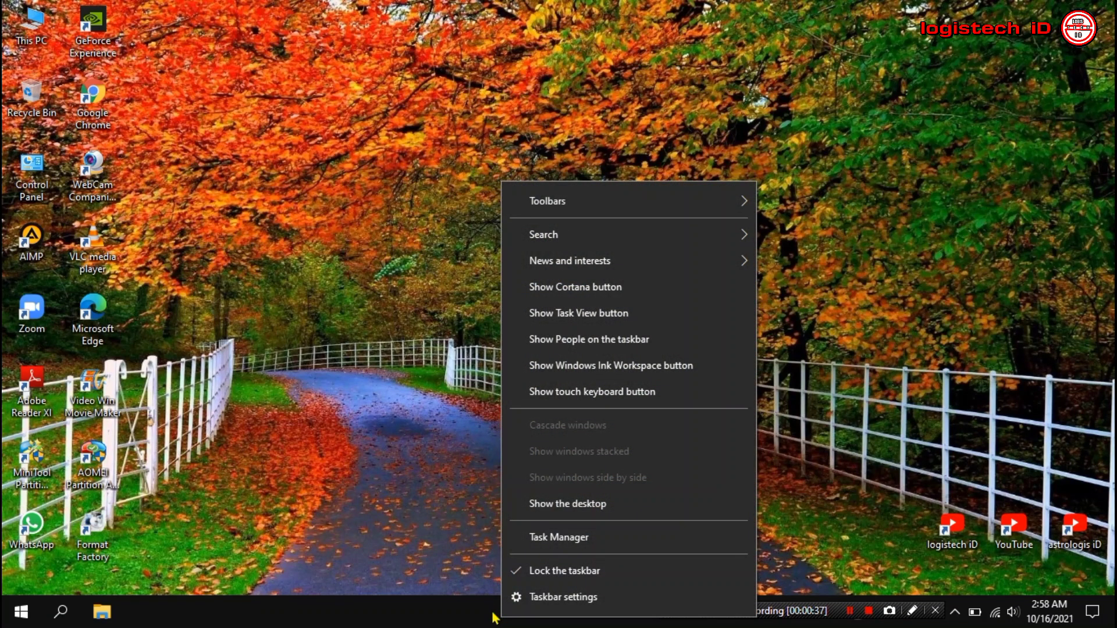
pyautogui.click(562, 539)
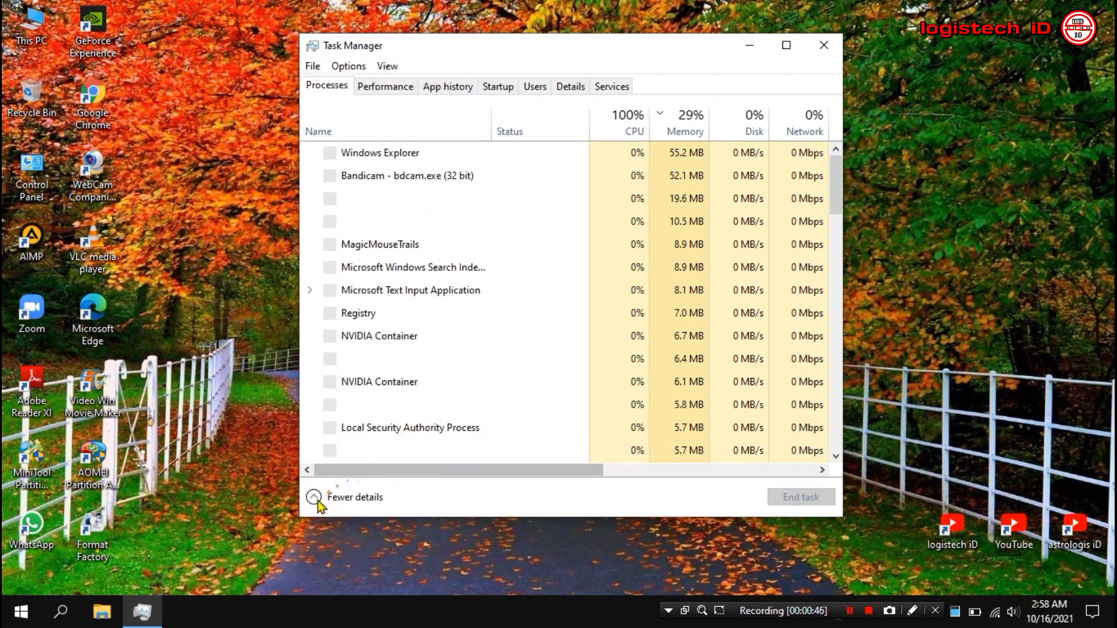
pyautogui.click(317, 499)
pyautogui.moveTo(451, 46); pyautogui.dragTo(531, 41)
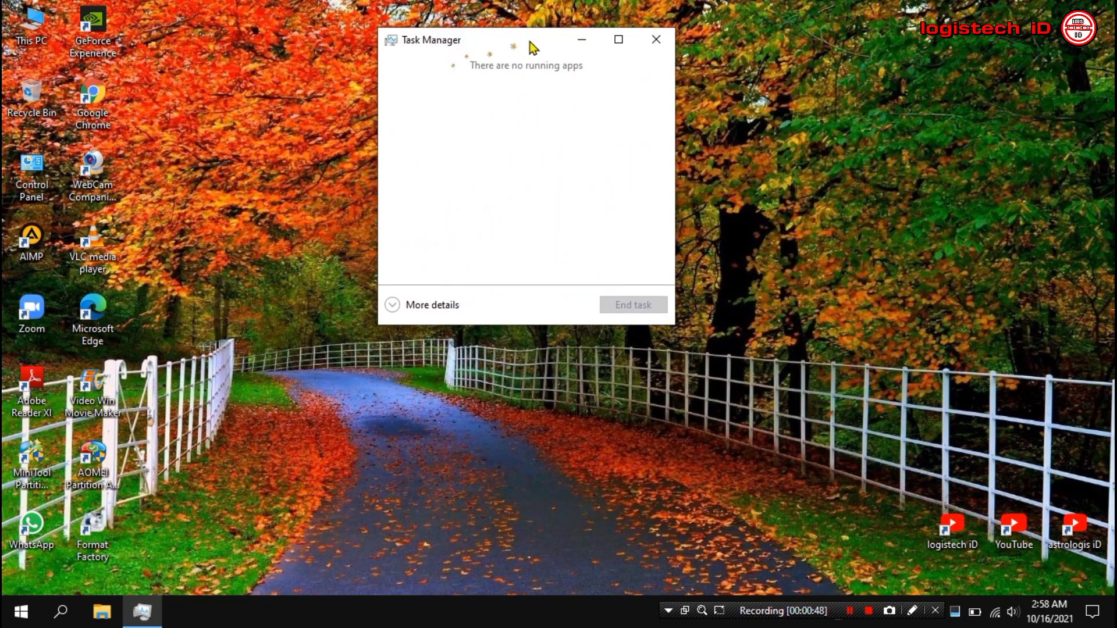
pyautogui.click(403, 307)
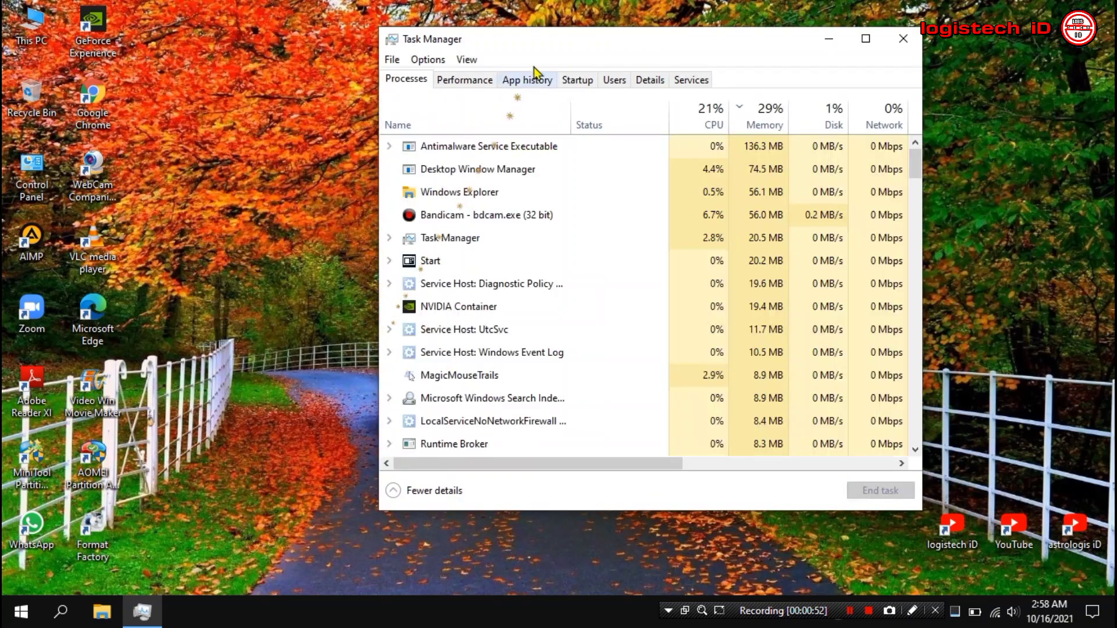
pyautogui.moveTo(557, 38); pyautogui.dragTo(493, 36)
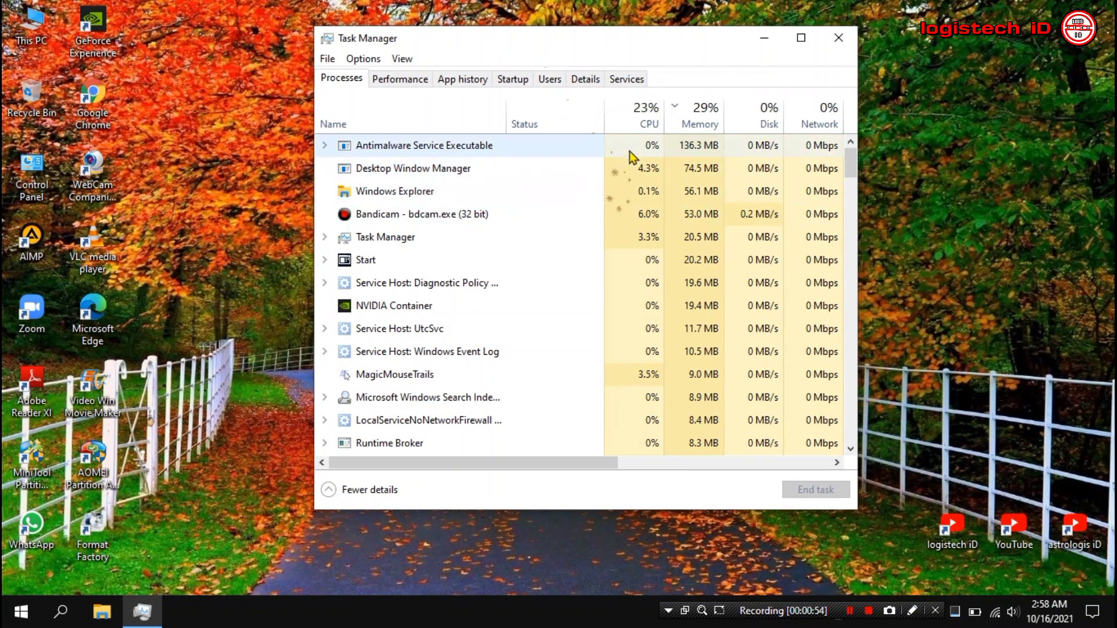
# - Sort the processes by CPU, memory, disk and network use to examine resource consumption, and close Task Manager
pyautogui.click(647, 124)
pyautogui.click(696, 121)
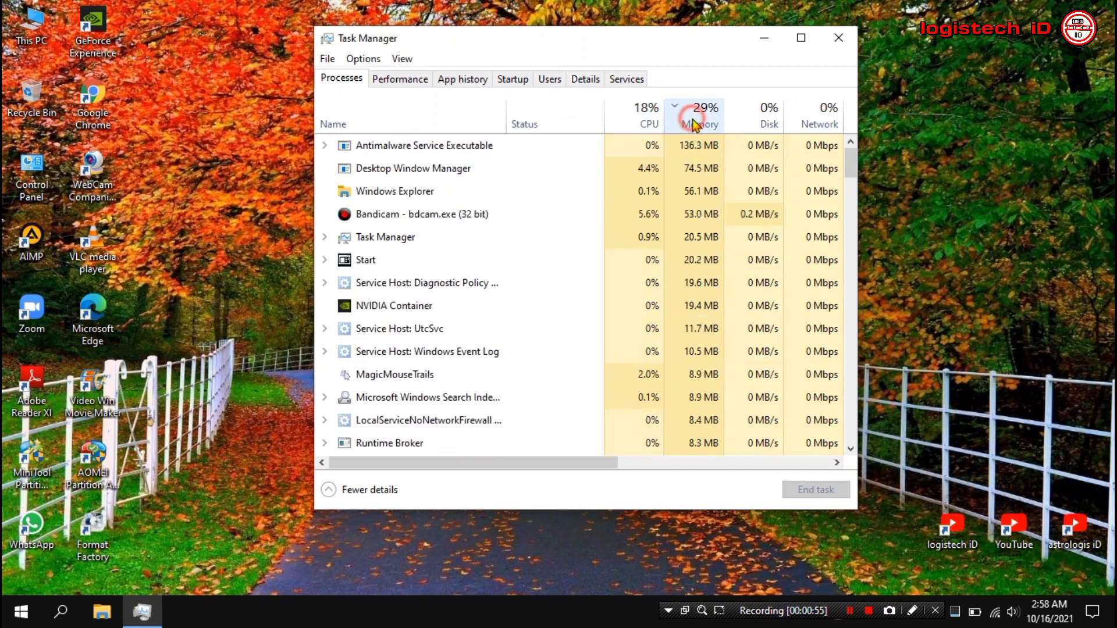
pyautogui.click(762, 123)
pyautogui.click(820, 121)
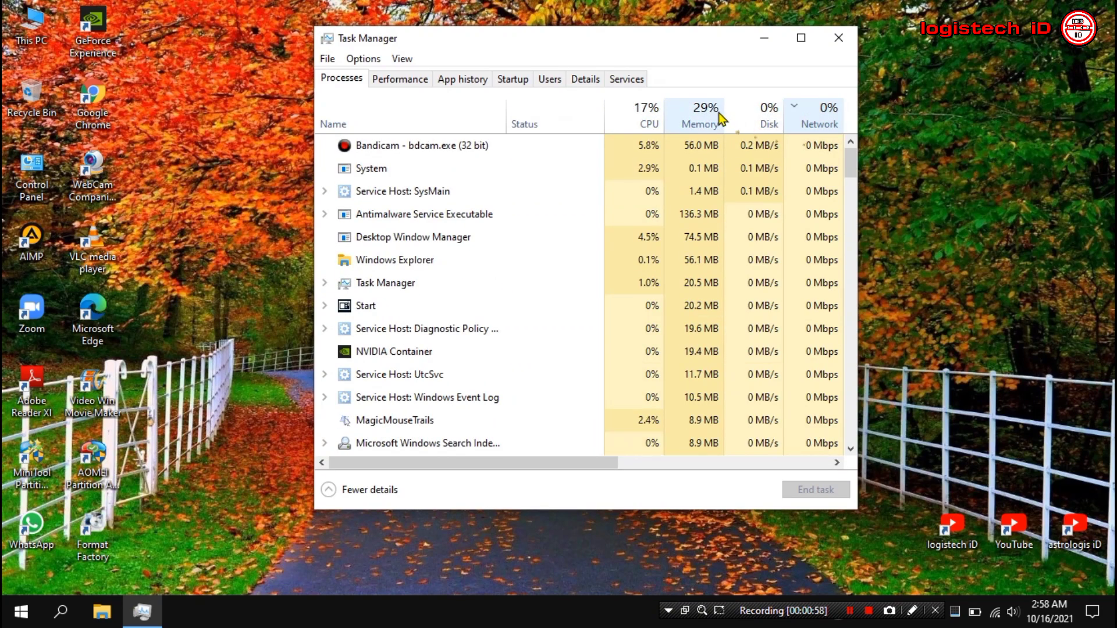
pyautogui.click(680, 116)
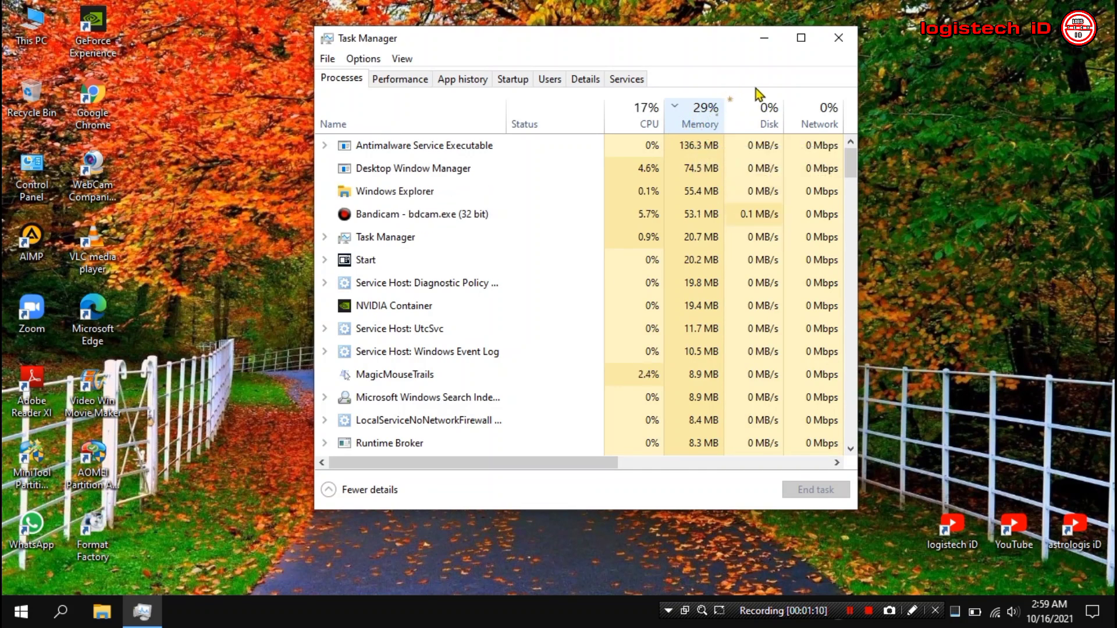
pyautogui.click(839, 43)
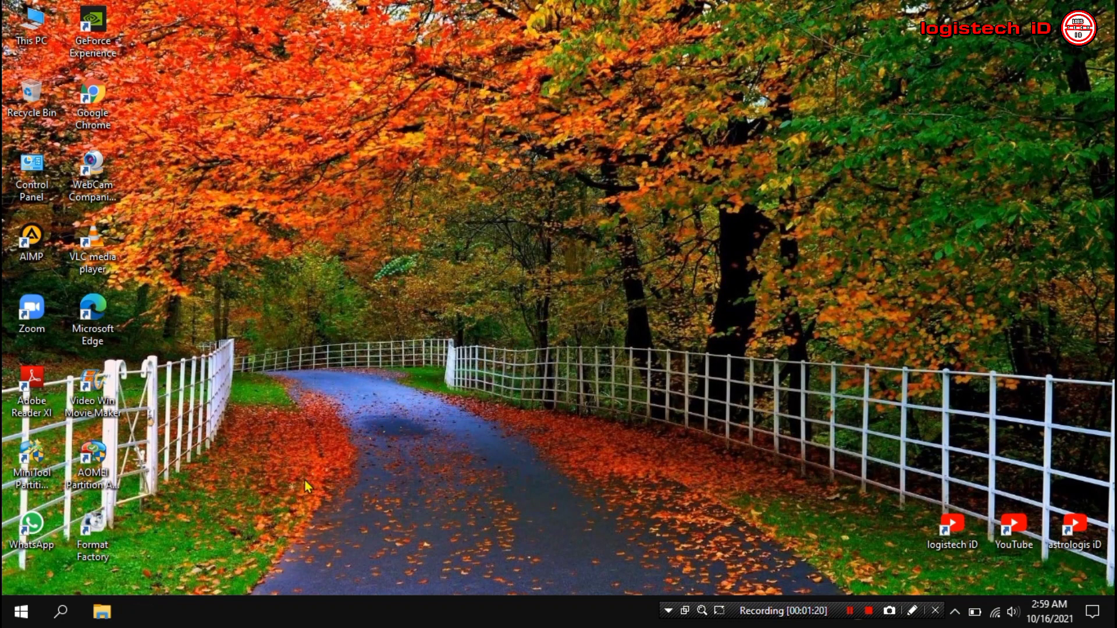
# - Search Windows for "control" and open Control Panel
pyautogui.click(61, 610)
pyautogui.write('control')
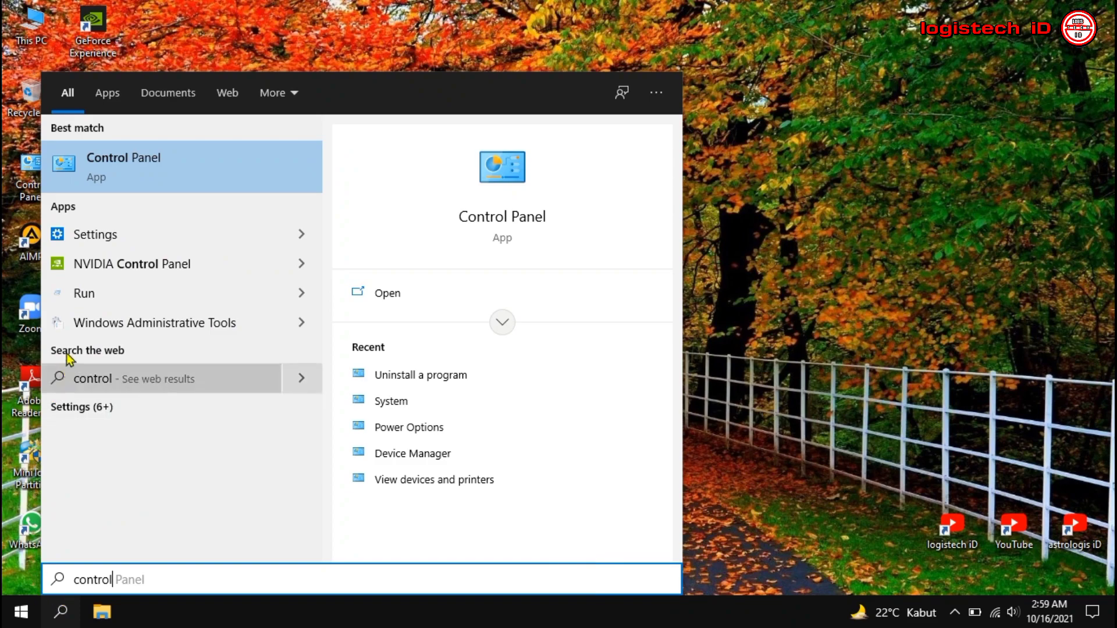
pyautogui.click(145, 178)
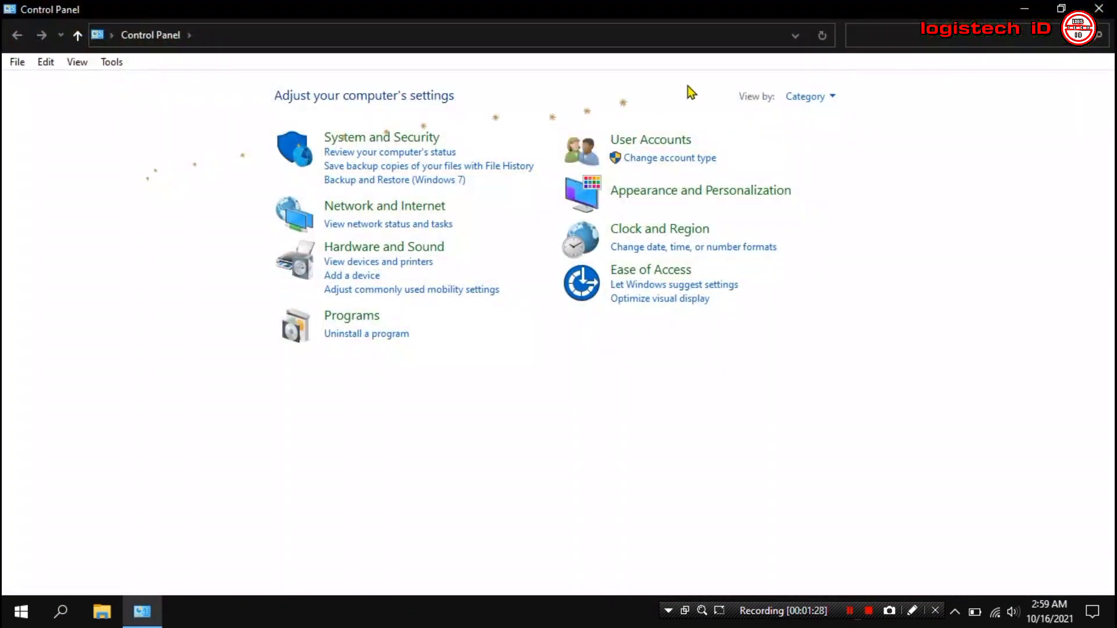
# - Switch the Control Panel view to large icons and back to the Category view
pyautogui.click(804, 97)
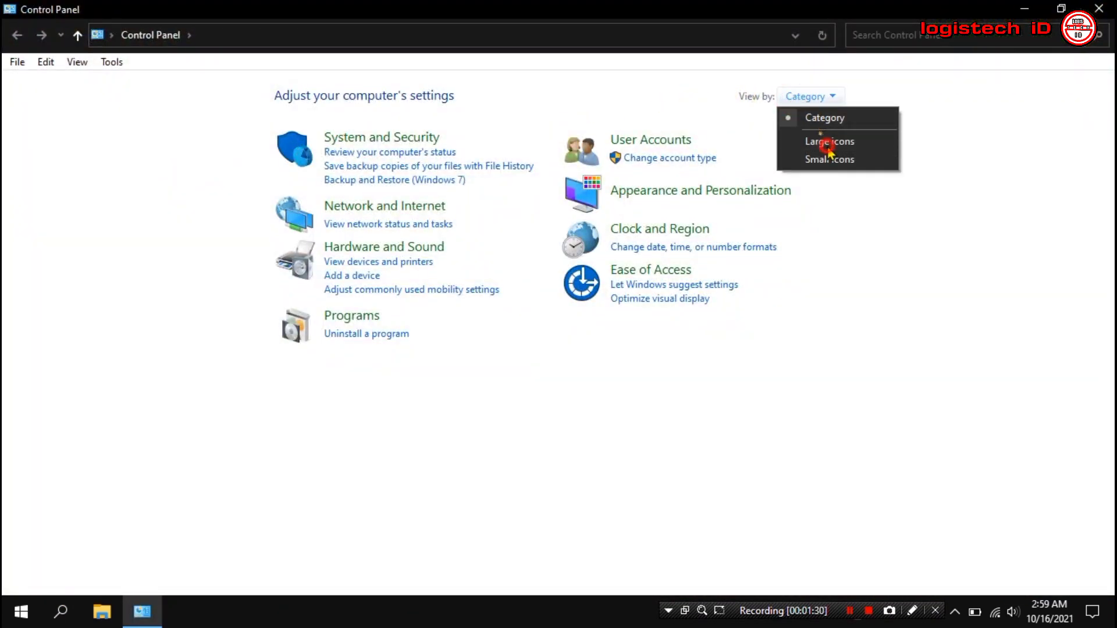
pyautogui.click(820, 141)
pyautogui.click(1006, 98)
pyautogui.click(1013, 117)
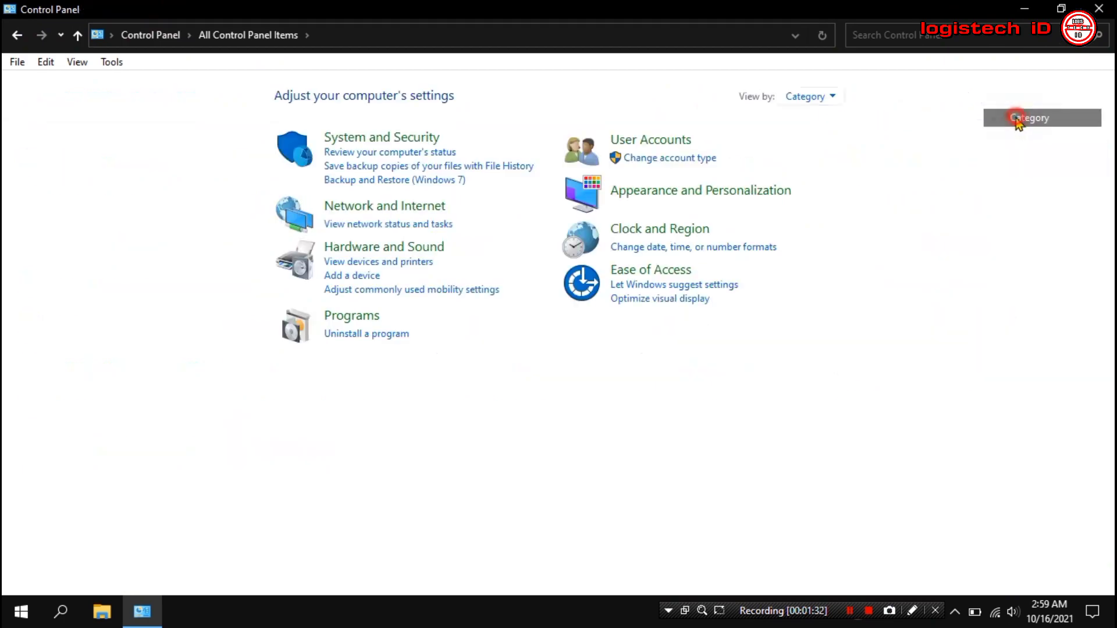
# - Open the list of installed programs for uninstalling and look through its entries for one to remove
pyautogui.click(368, 335)
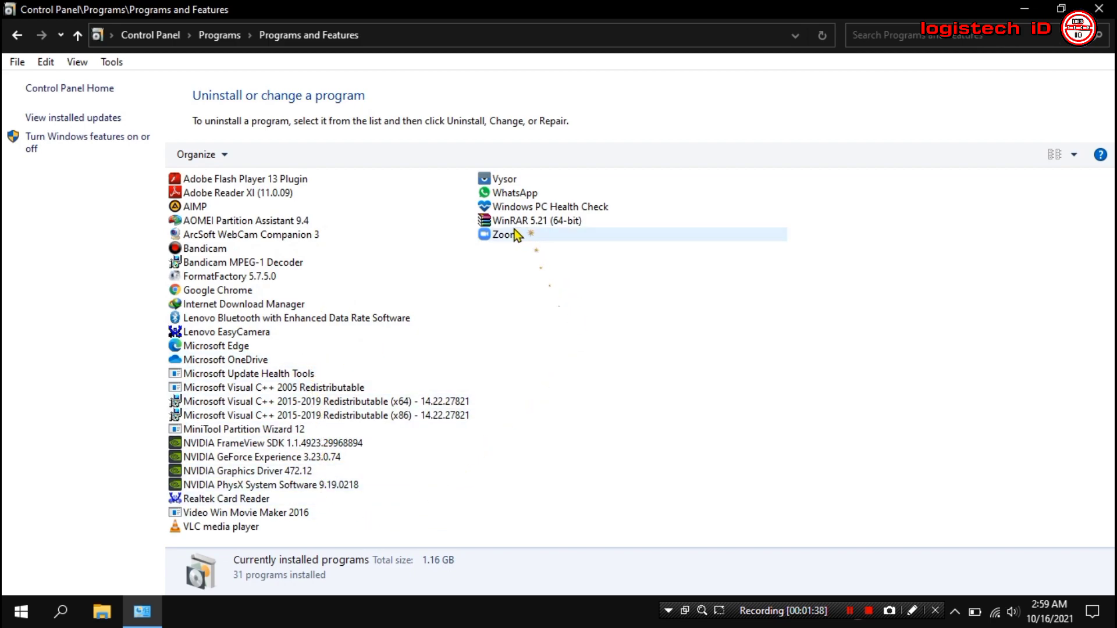
pyautogui.click(523, 208)
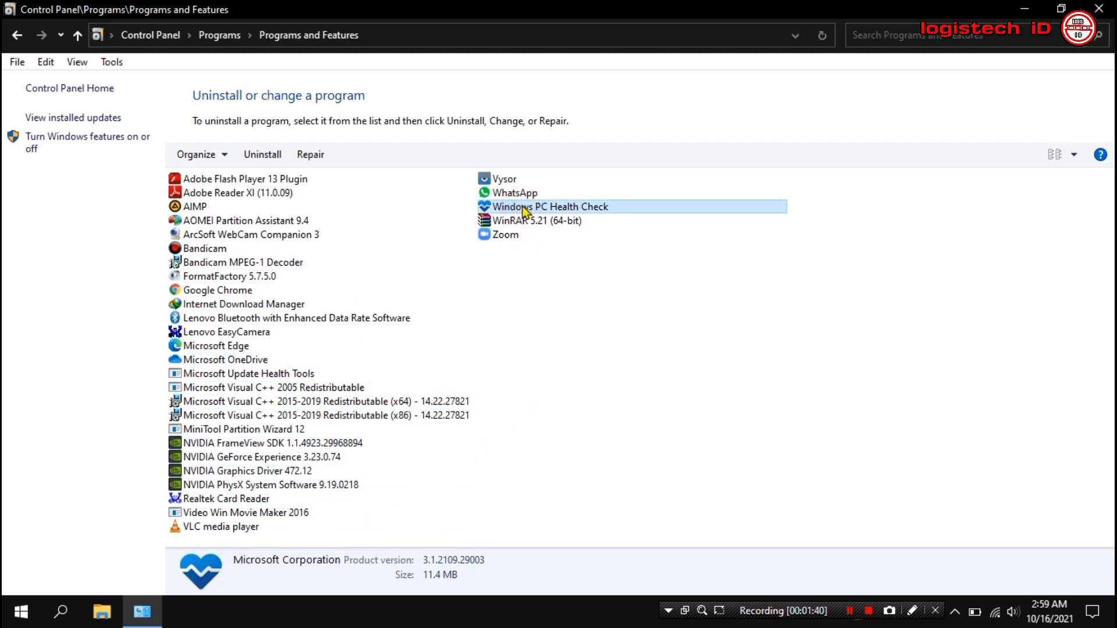
pyautogui.click(279, 249)
pyautogui.click(281, 221)
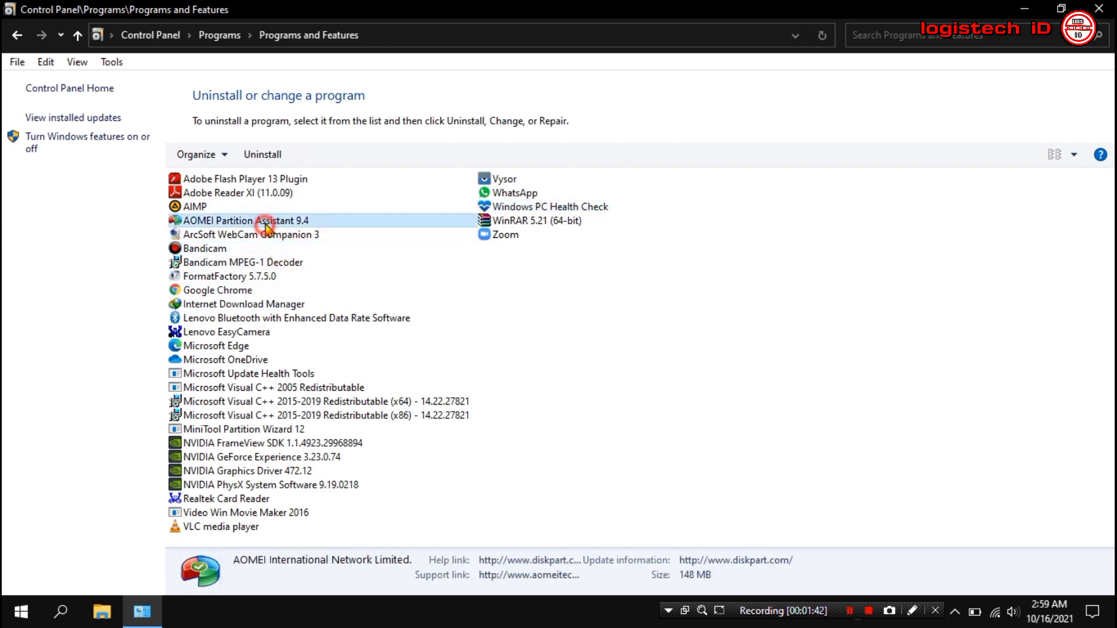
pyautogui.click(519, 233)
pyautogui.click(503, 221)
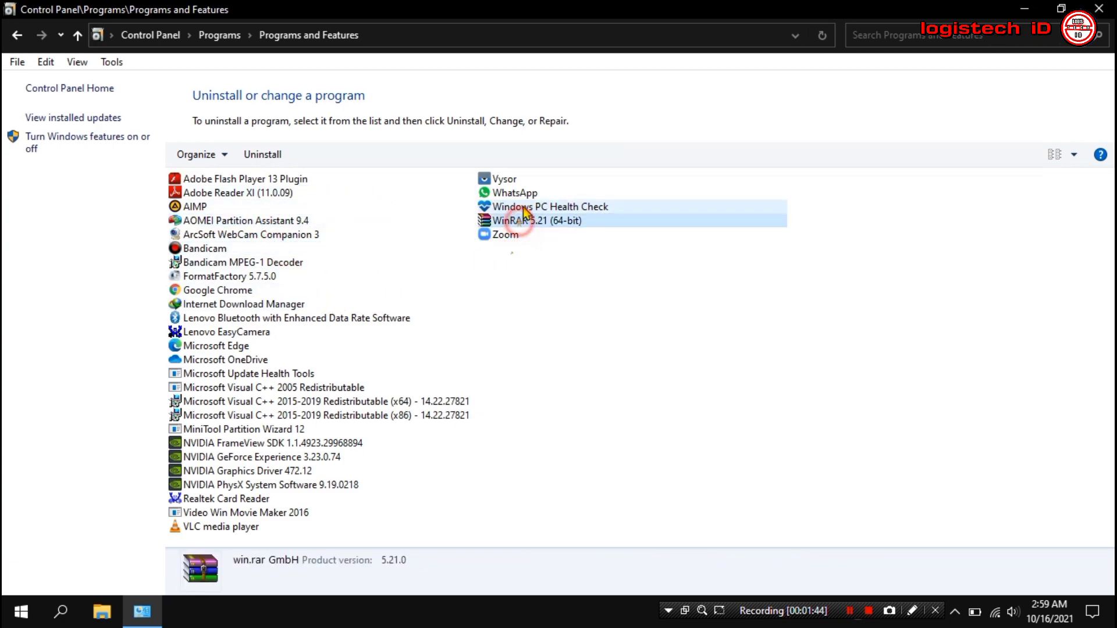
pyautogui.click(514, 207)
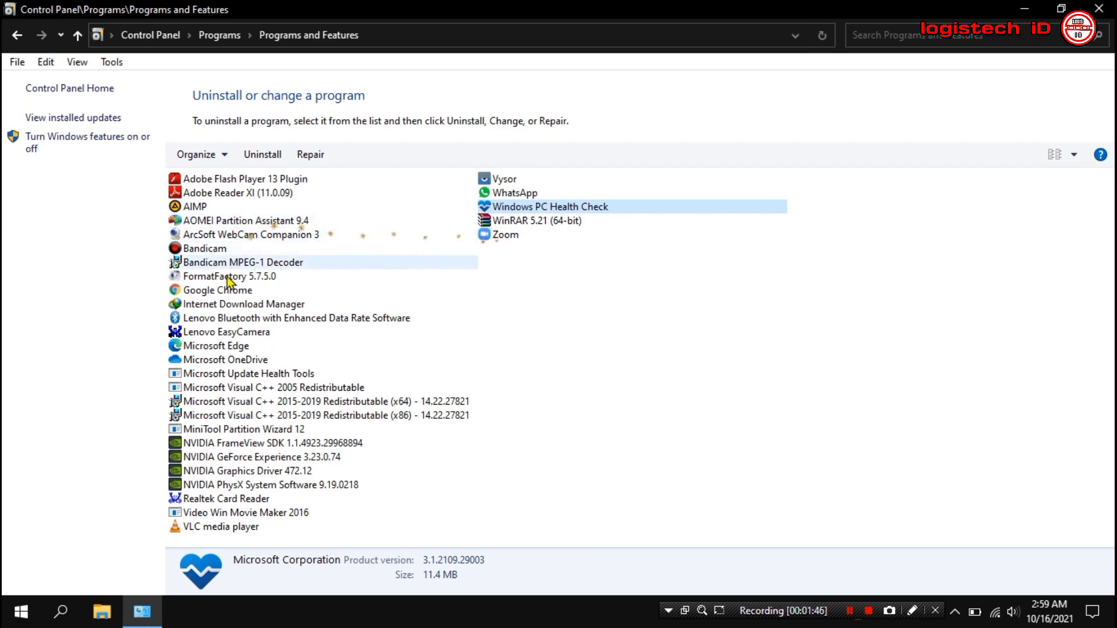
pyautogui.click(504, 179)
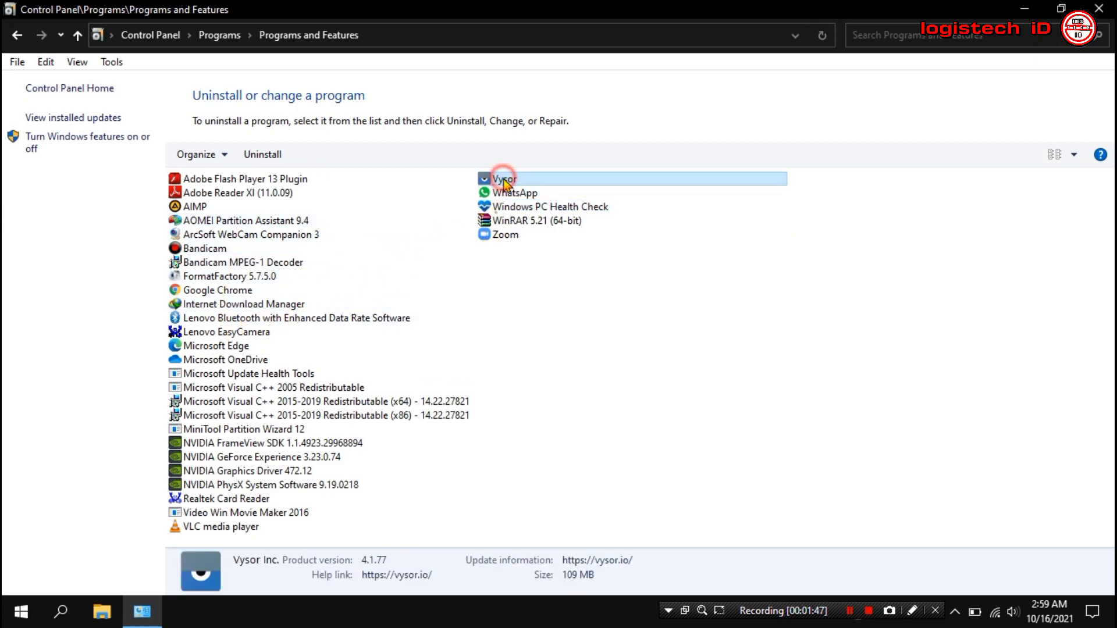
# - Uninstall Windows PC Health Check, opting not to show the confirmation dialog in the future, and close the Control Panel window
pyautogui.click(518, 208)
pyautogui.rightClick(517, 208)
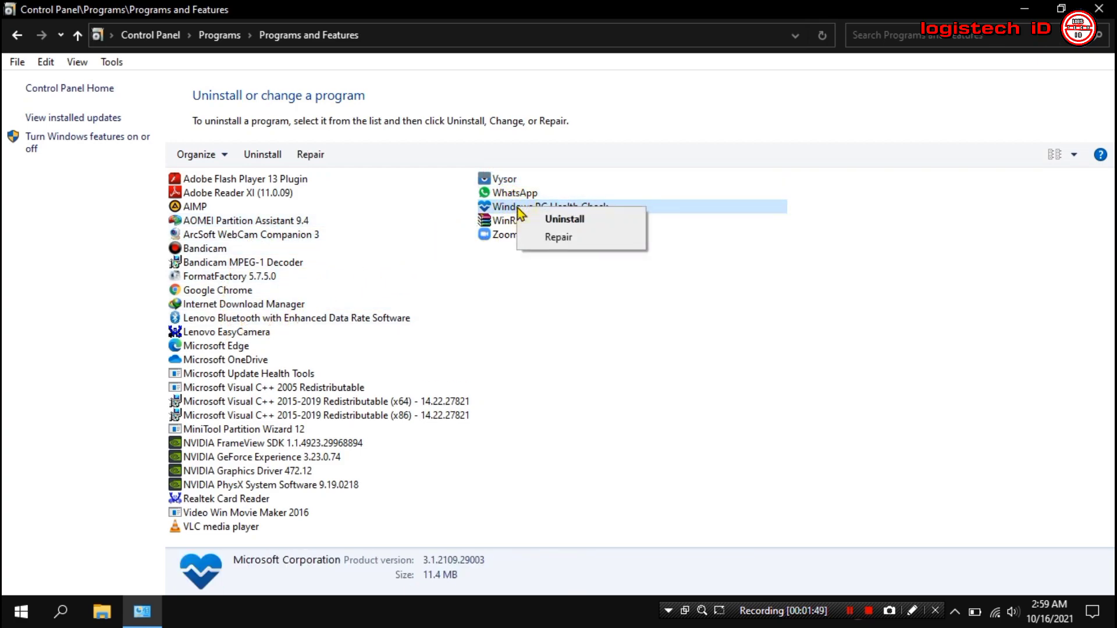
pyautogui.click(559, 221)
pyautogui.click(567, 304)
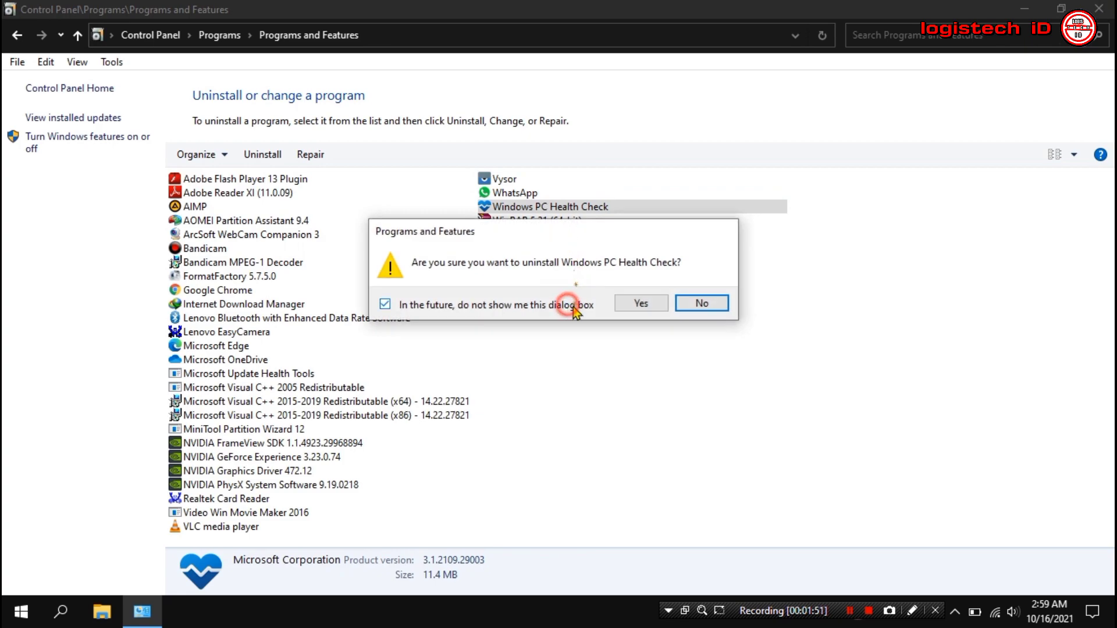
pyautogui.click(651, 304)
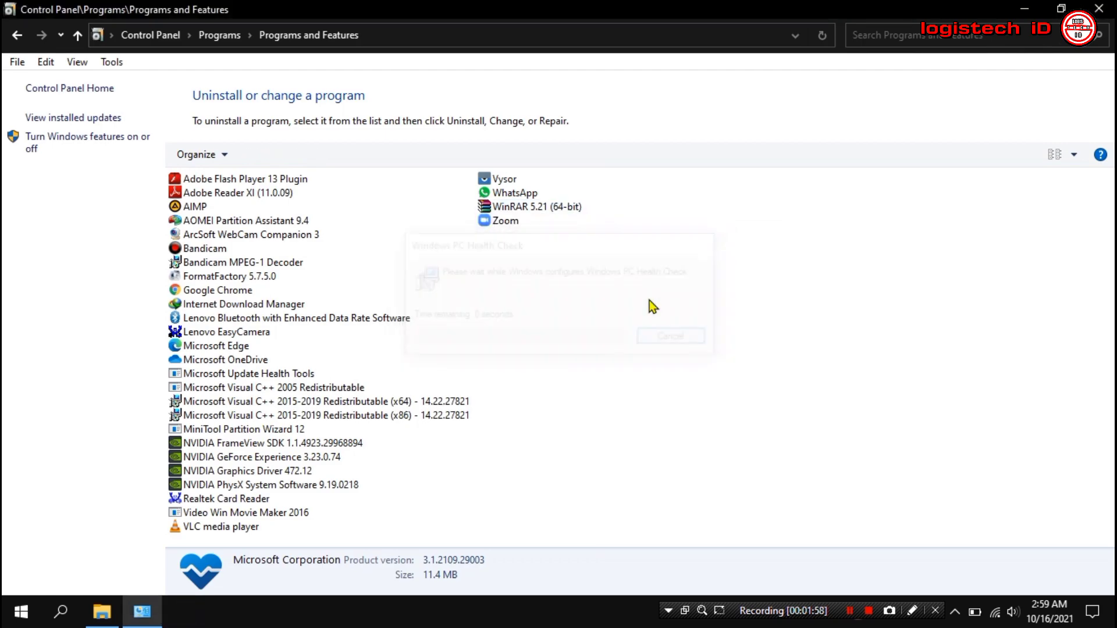
pyautogui.click(1098, 8)
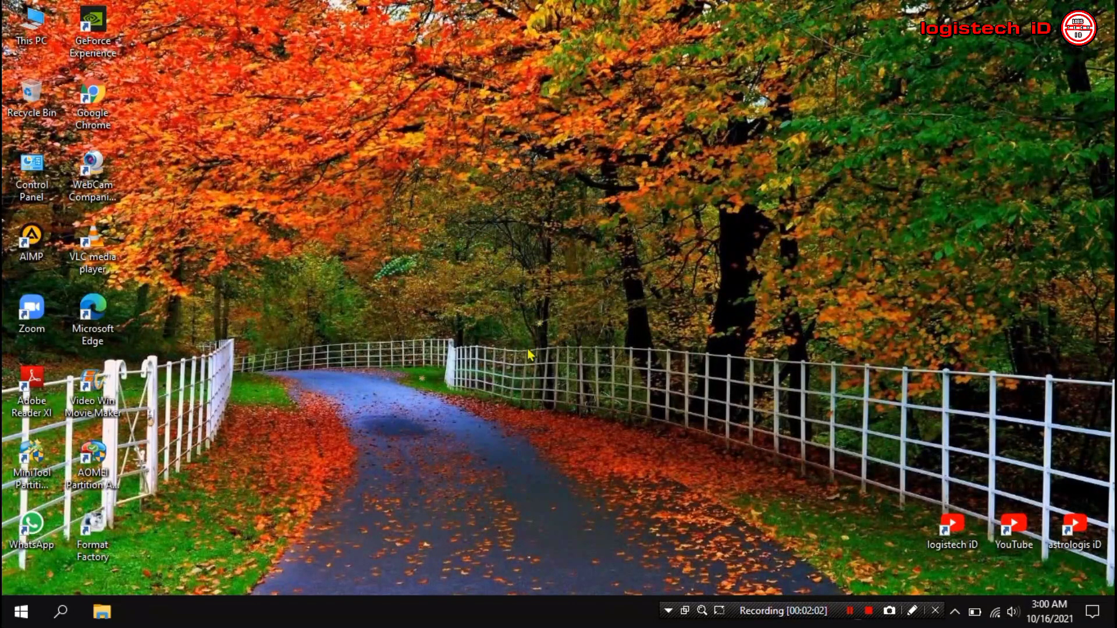
# - Search Windows for "%temp%" and open the user's temporary files folder
pyautogui.click(58, 613)
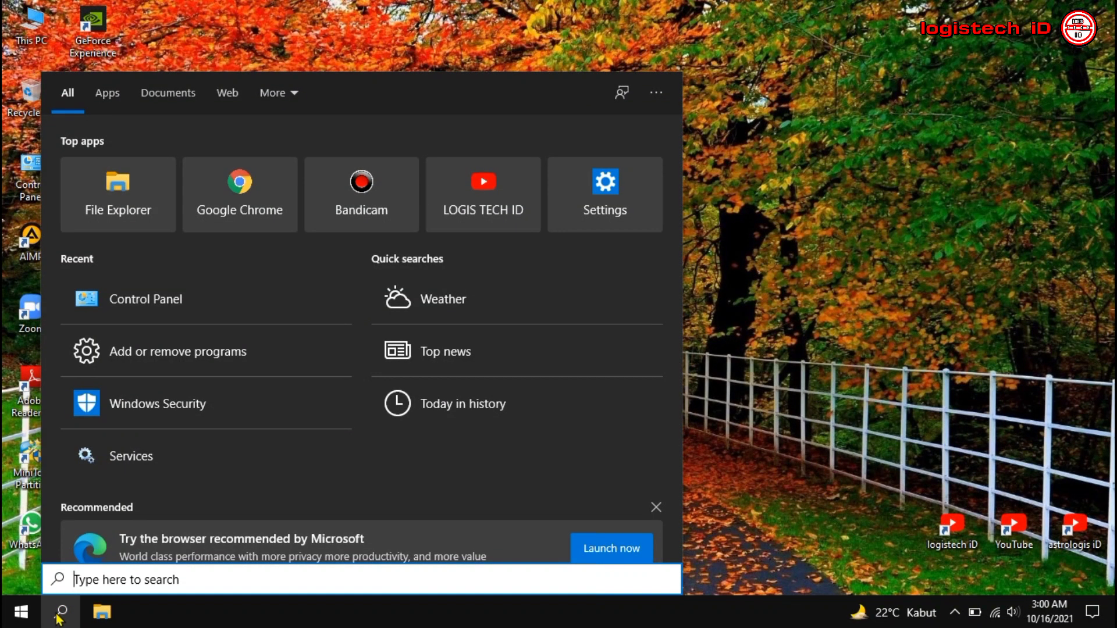
pyautogui.write('%te')
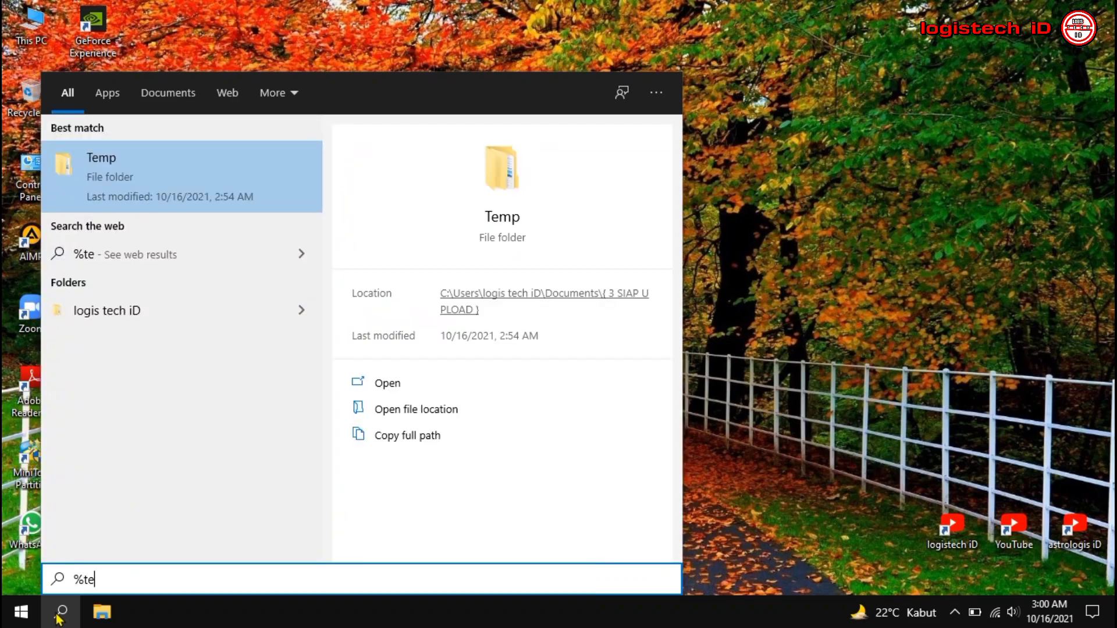
pyautogui.write('mp%')
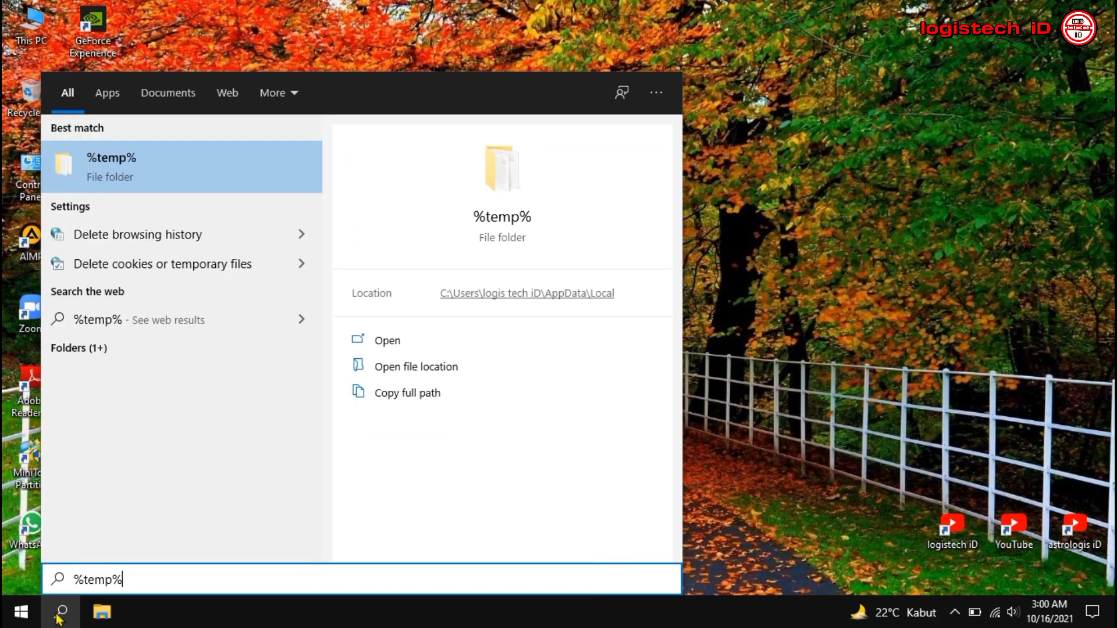
pyautogui.click(147, 184)
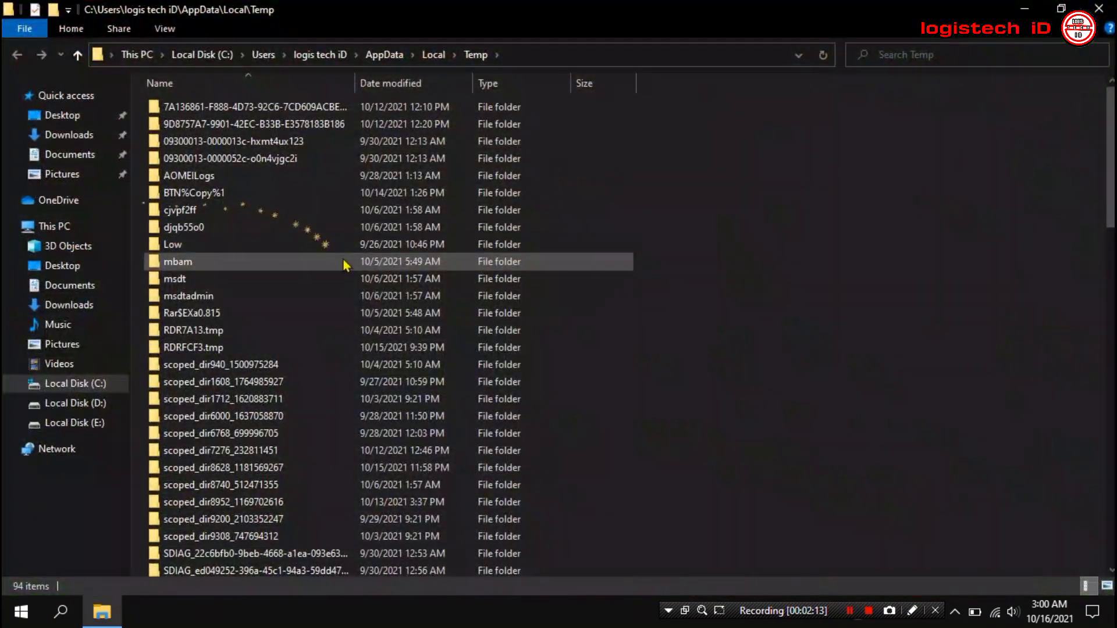
# - Delete everything in the Temp folder, granting administrator permission for all current items
pyautogui.click(398, 349)
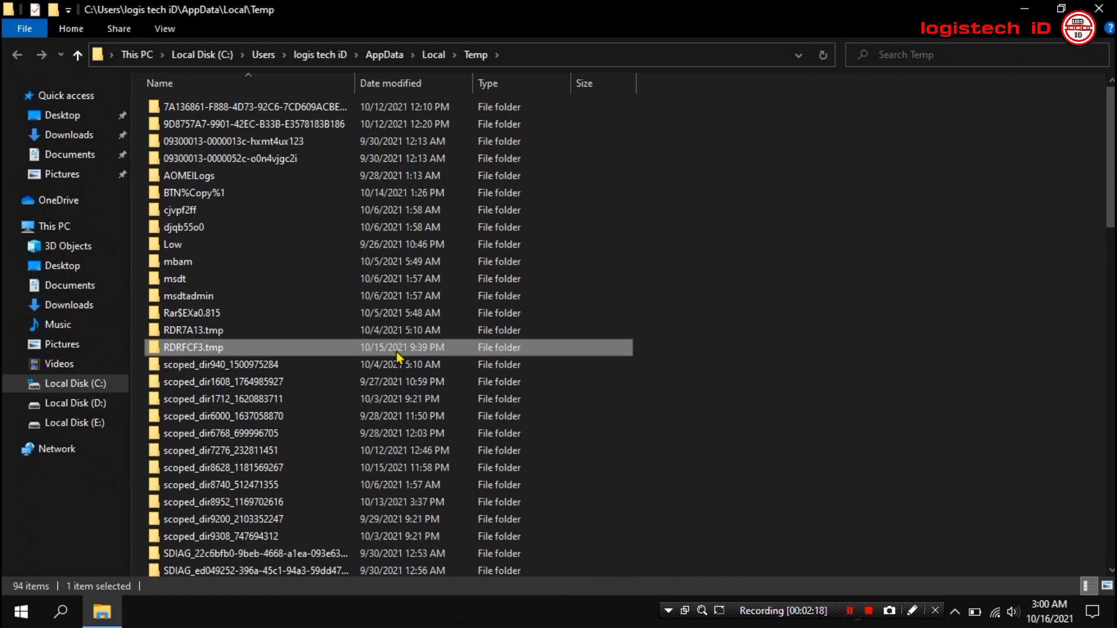
pyautogui.click(425, 296)
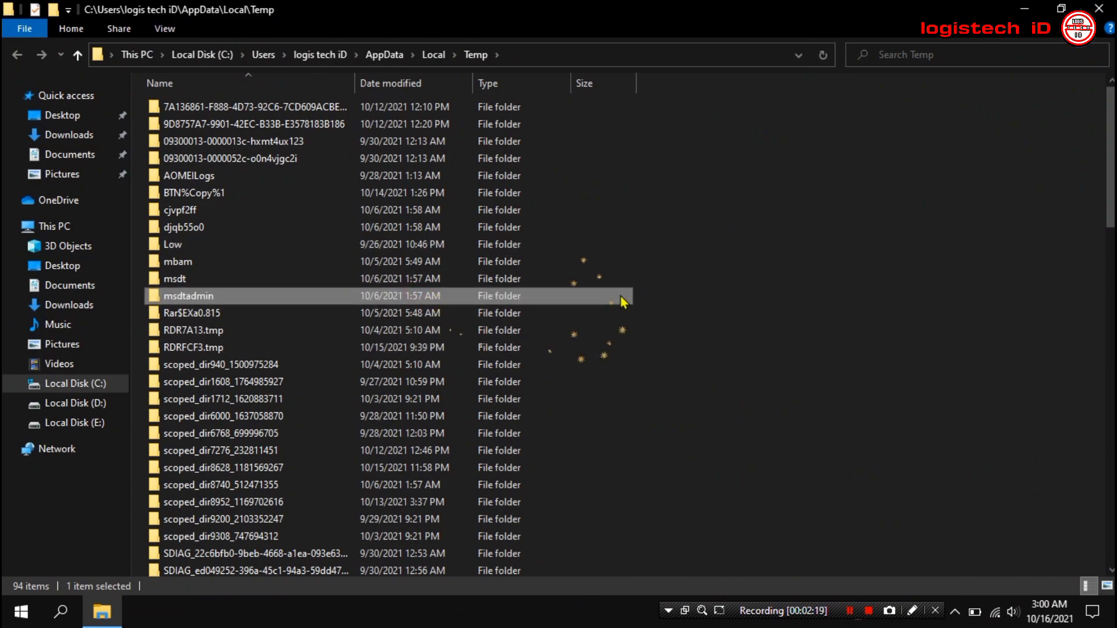
pyautogui.hotkey('ctrl', 'a')
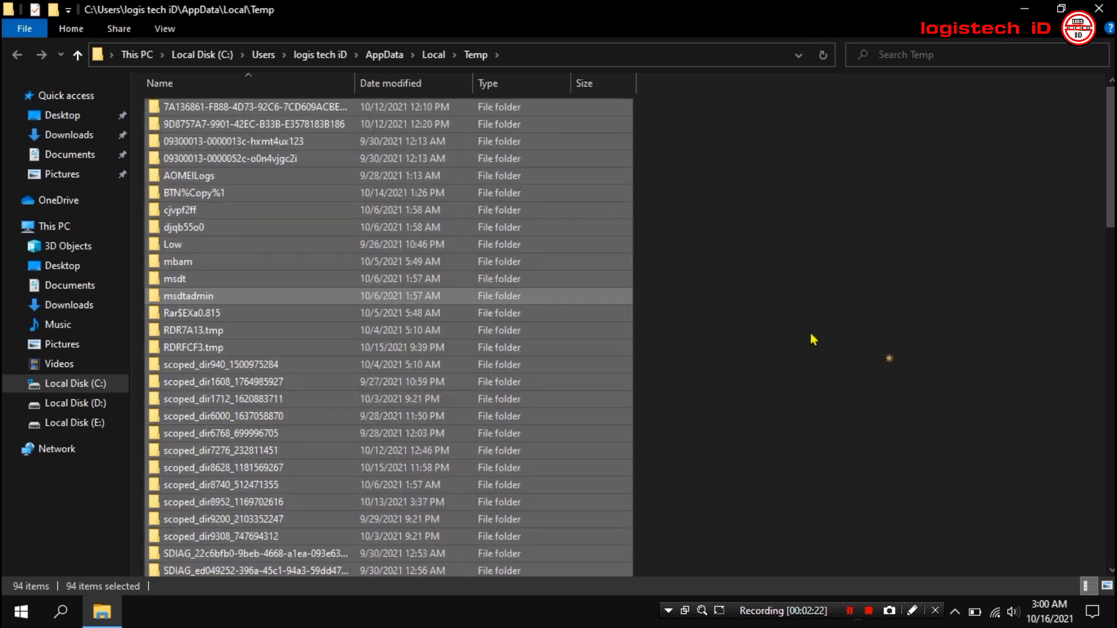
pyautogui.rightClick(511, 273)
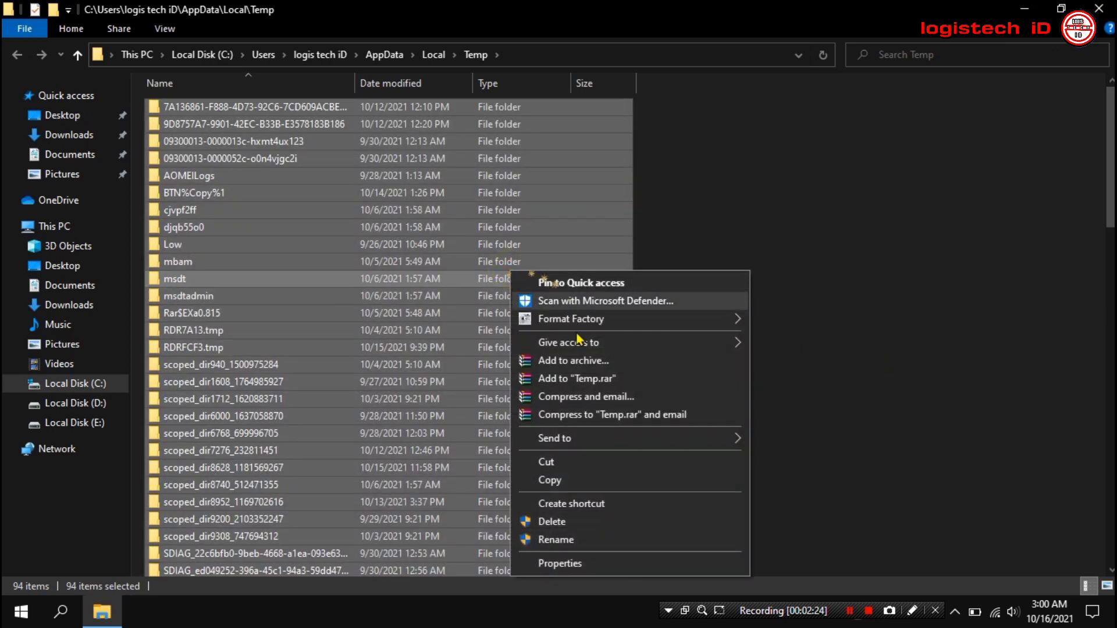
pyautogui.click(578, 519)
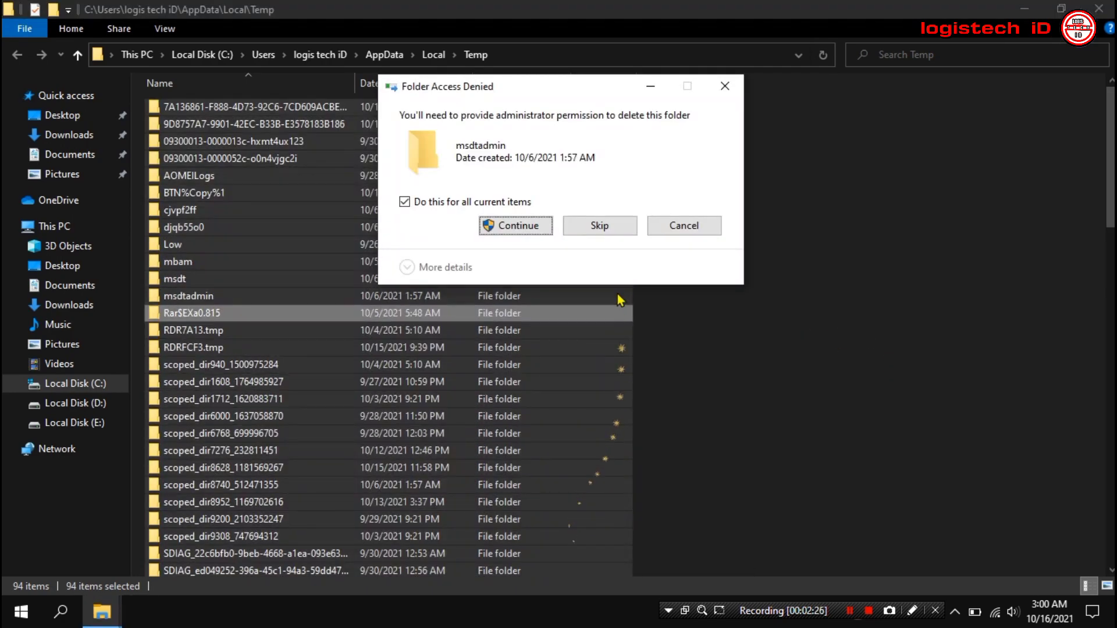
pyautogui.click(504, 232)
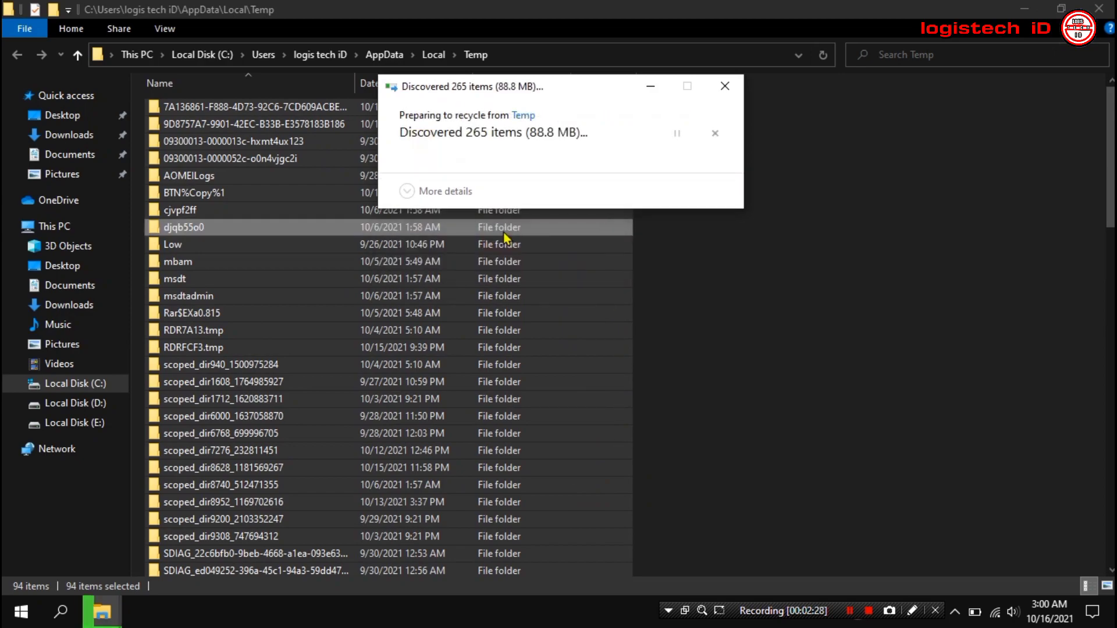
# - Skip all current items that are in use in the Temp folder deletion and close the folder window
pyautogui.click(502, 237)
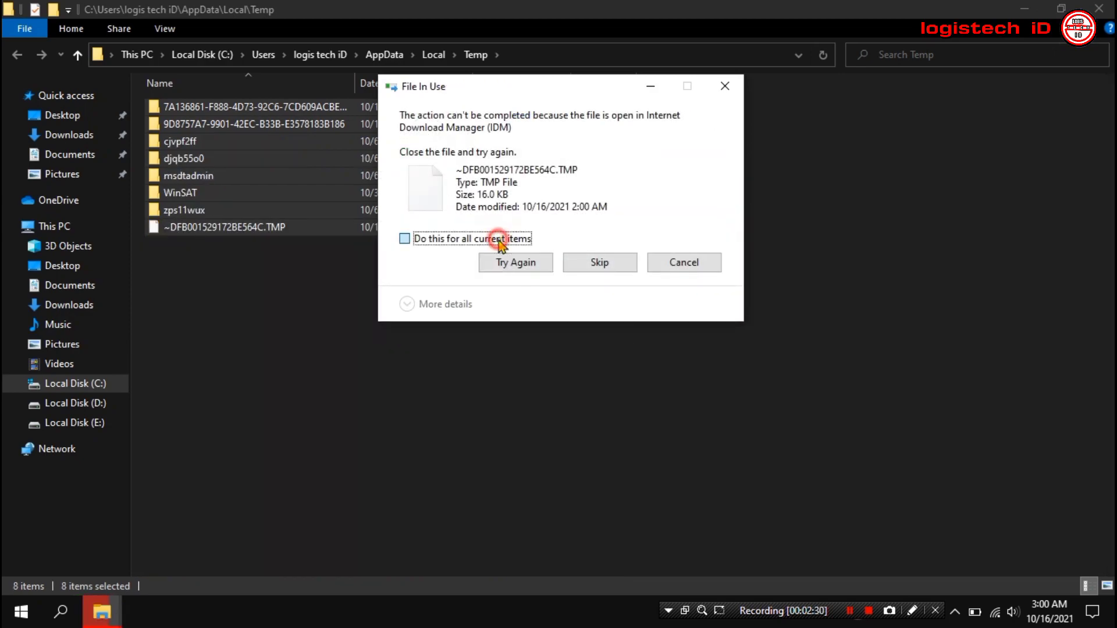
pyautogui.click(600, 262)
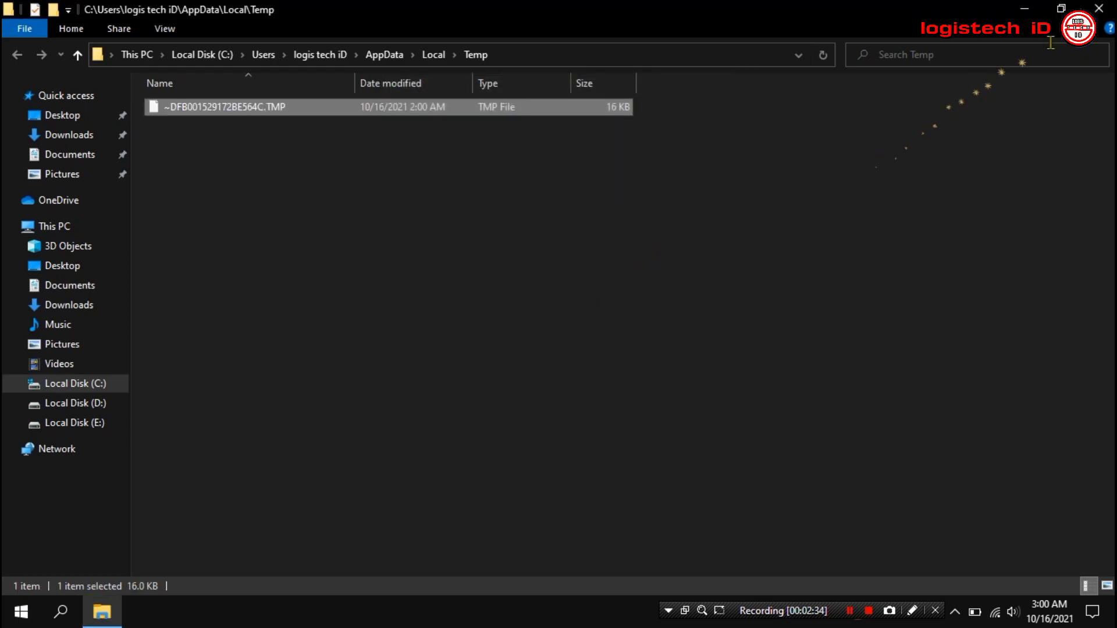
pyautogui.hotkey('alt', 'F4')
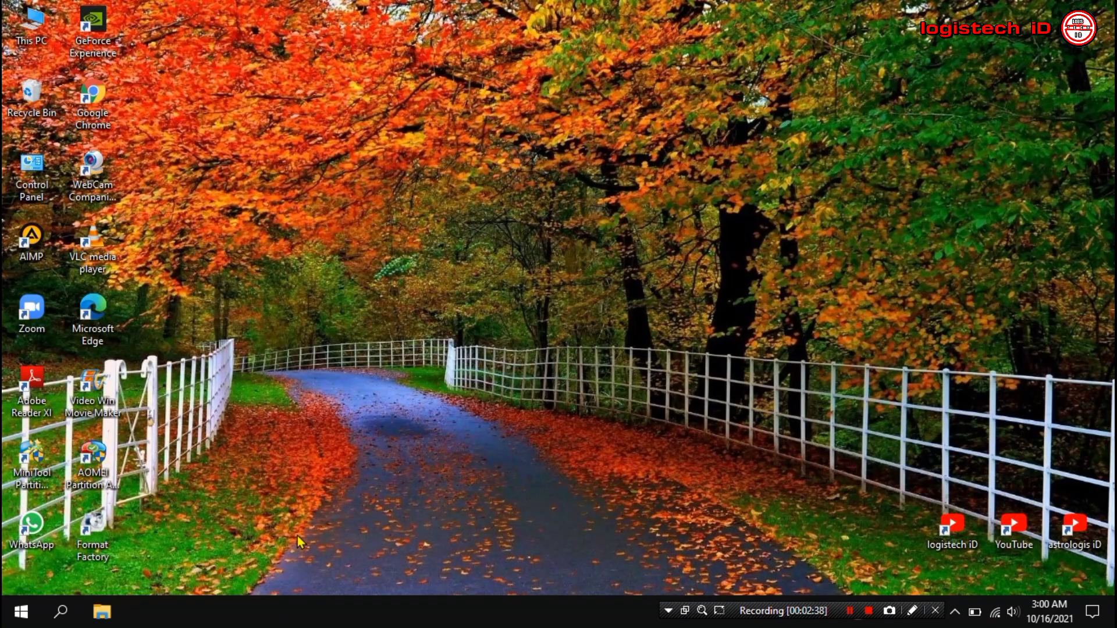
# - Run "prefetch" to open the Windows Prefetch folder, granting permanent access to it
pyautogui.press('super+r')
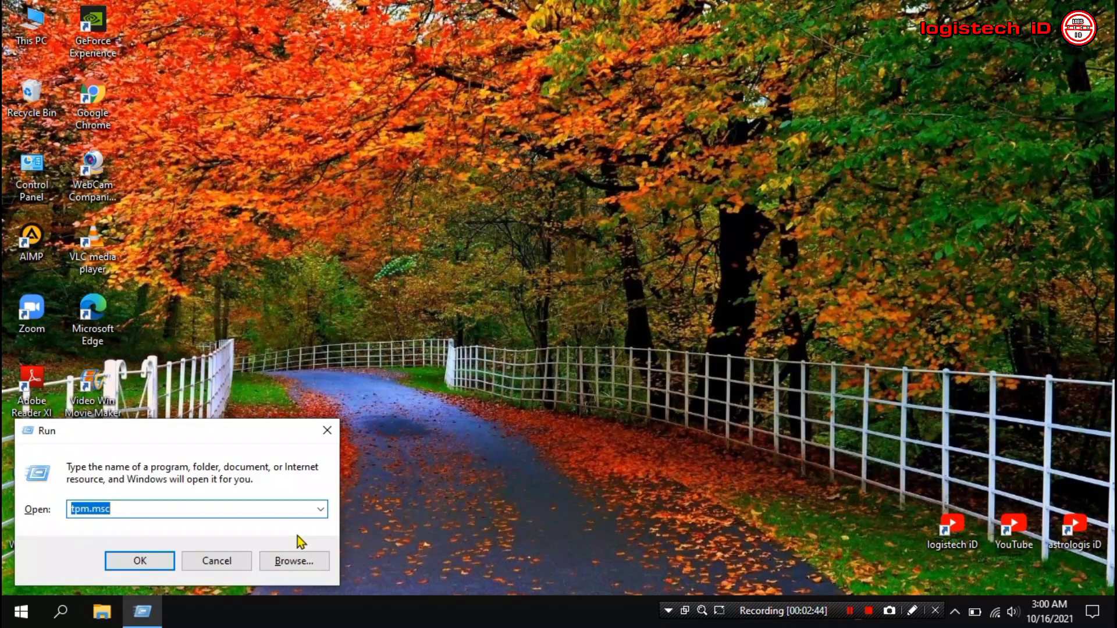
pyautogui.write('prefe')
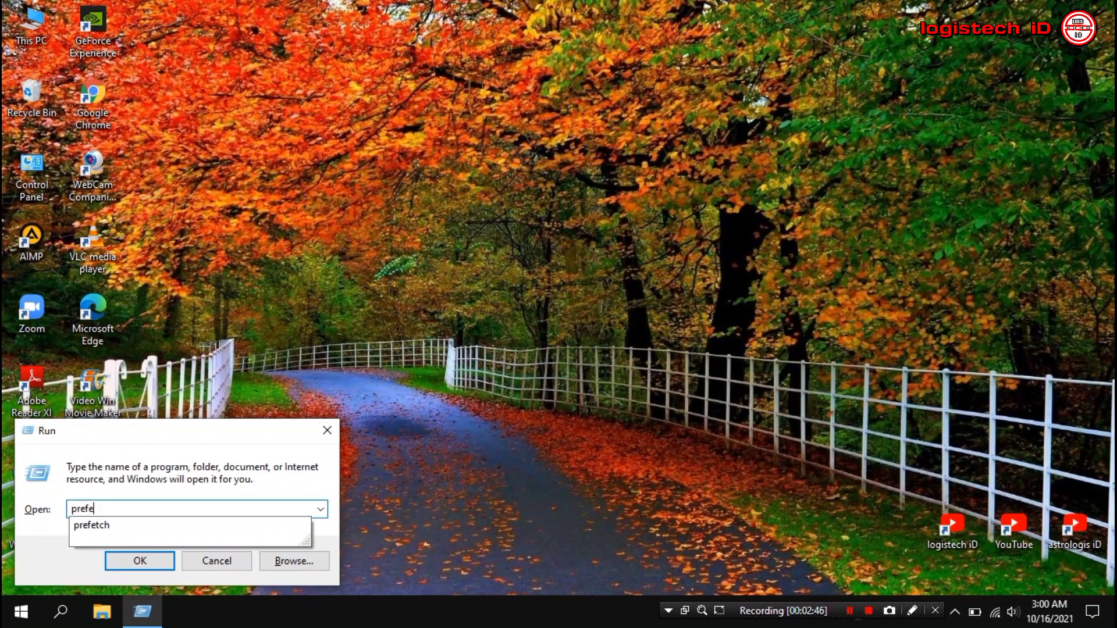
pyautogui.write('tch')
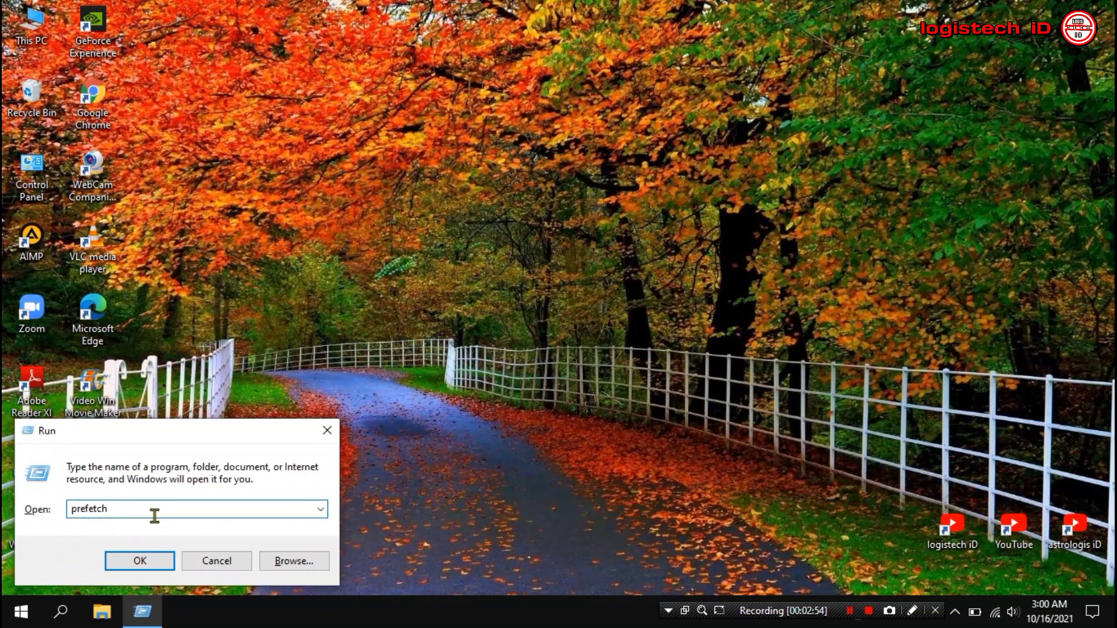
pyautogui.click(134, 557)
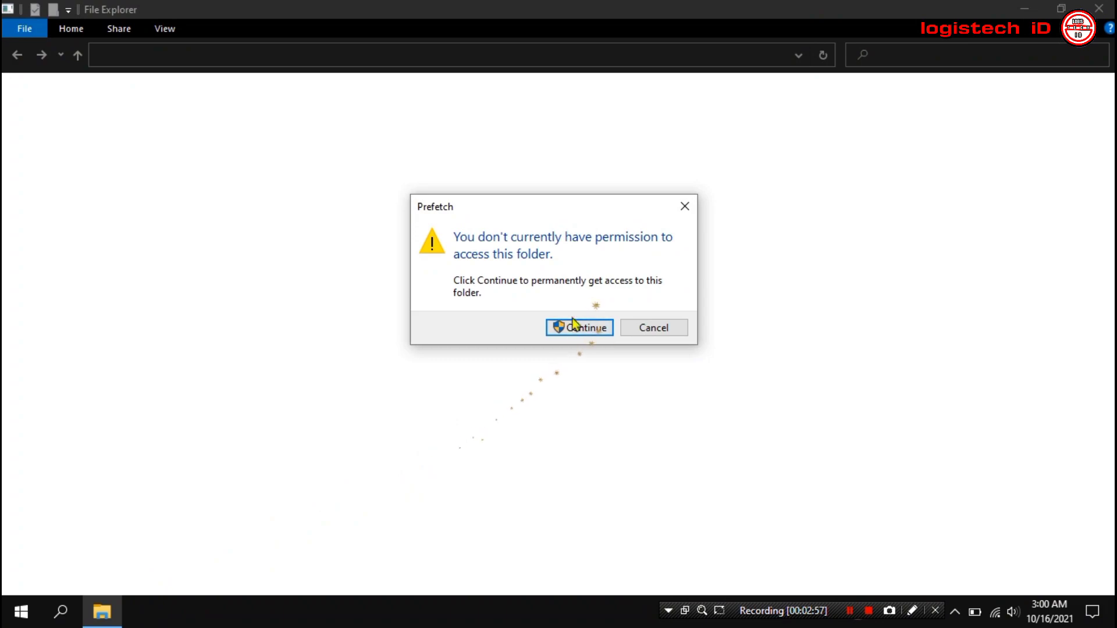
pyautogui.click(574, 326)
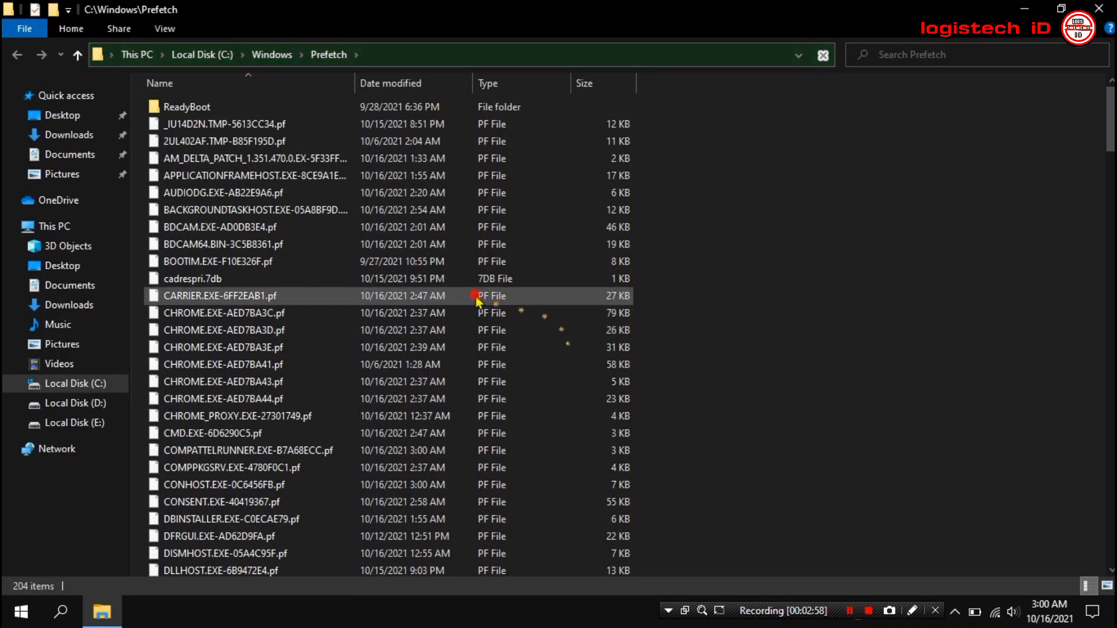
# - Delete everything in the Prefetch folder, skipping all current items that are in use, and close the folder window
pyautogui.click(476, 298)
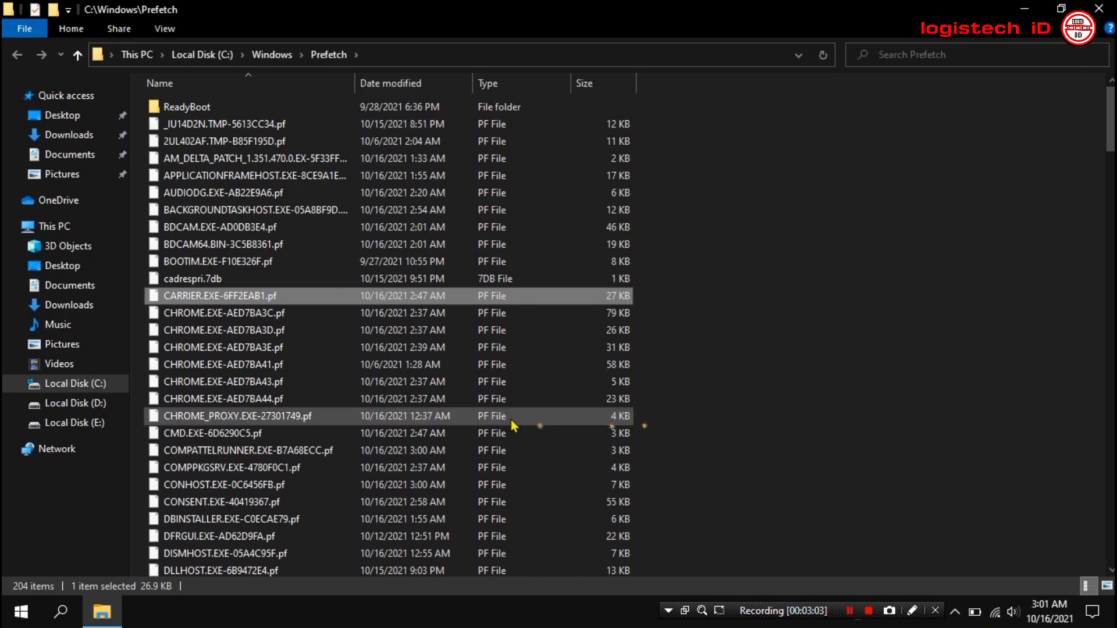
pyautogui.hotkey('ctrl', 'a')
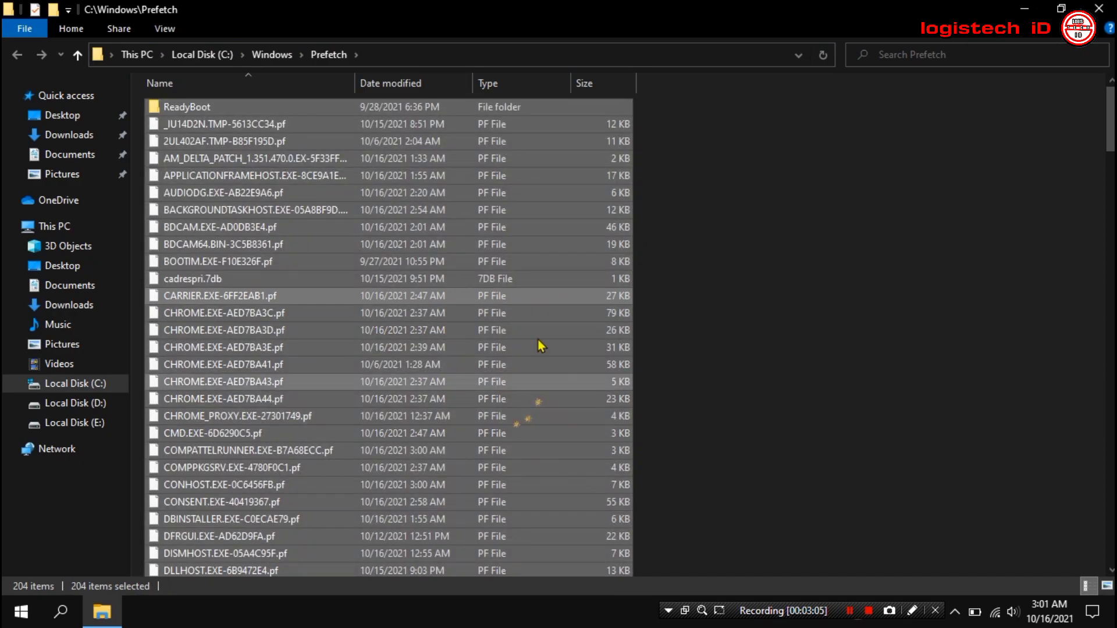
pyautogui.rightClick(443, 243)
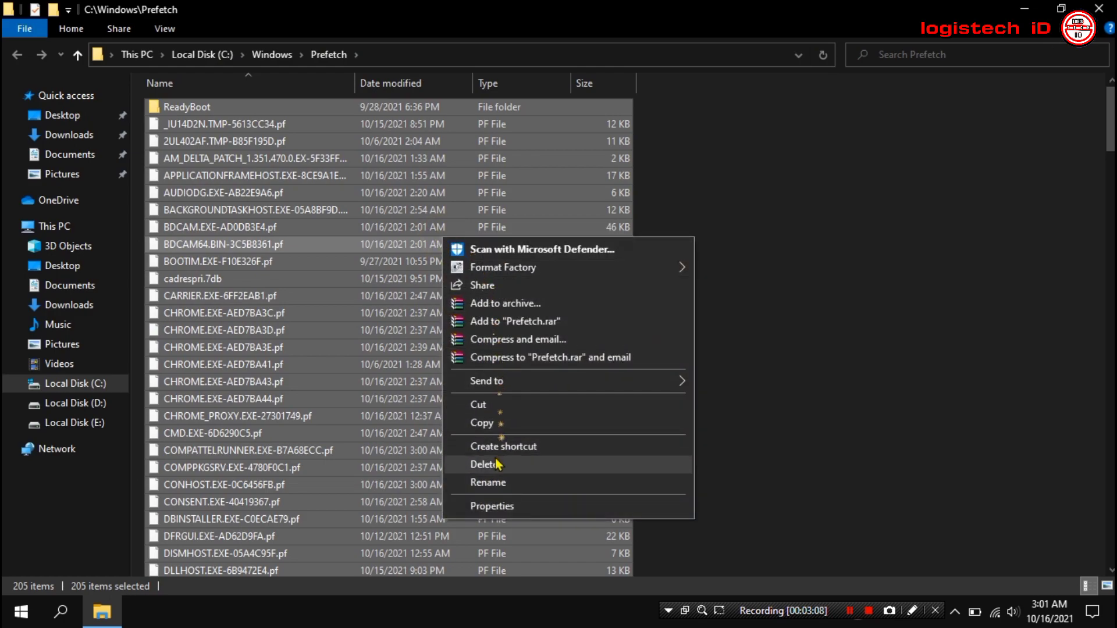
pyautogui.click(513, 465)
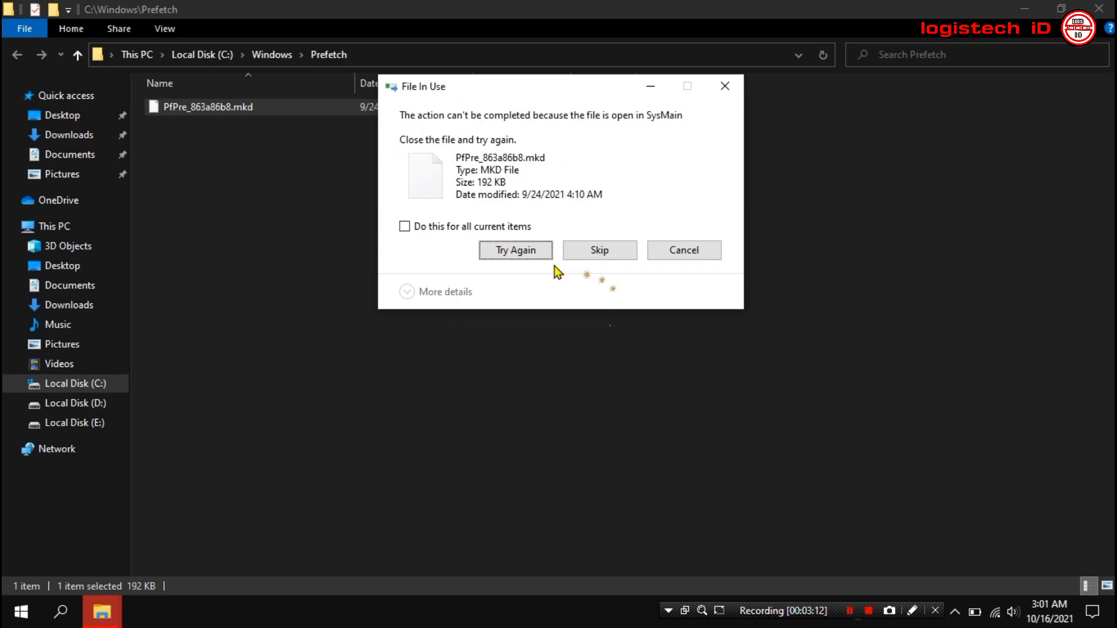
pyautogui.click(517, 229)
pyautogui.click(598, 258)
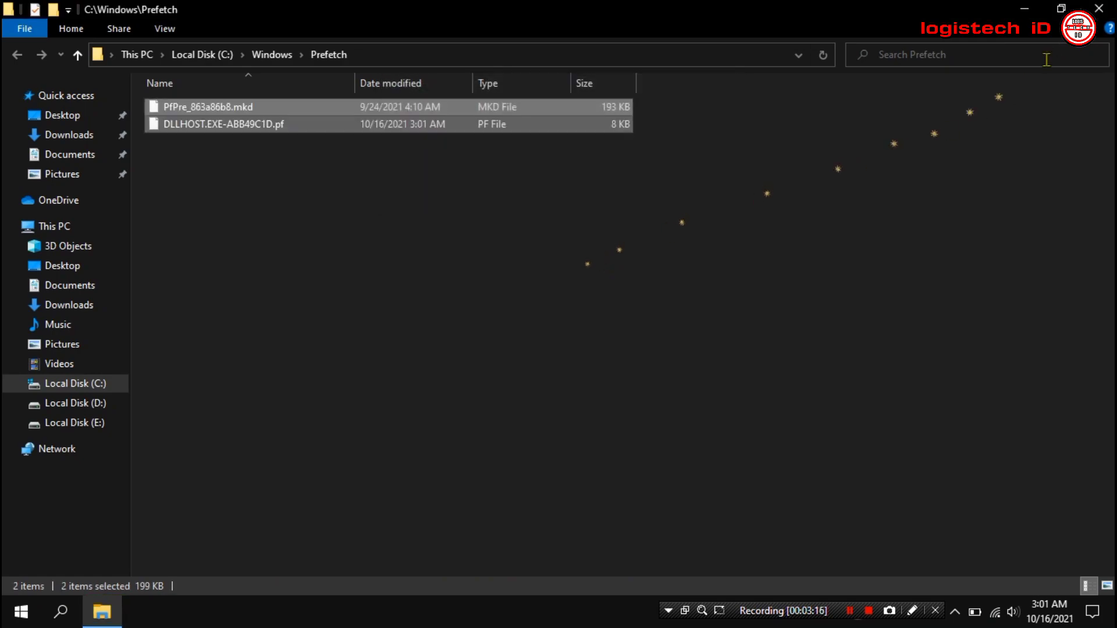
pyautogui.click(1099, 8)
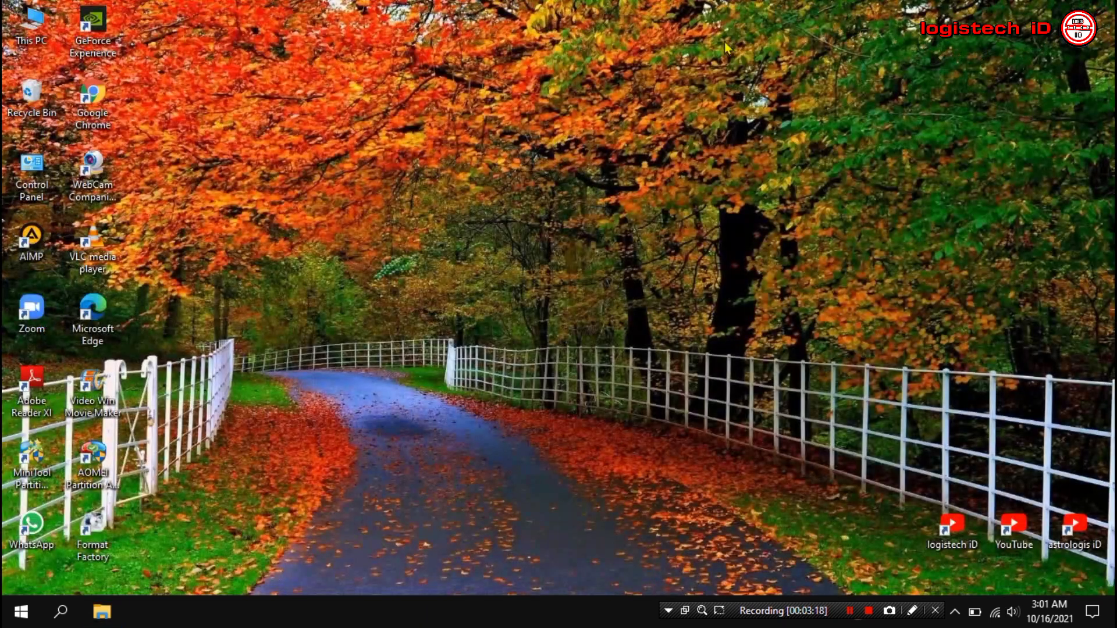
# - Open the properties of Local Disk (C:) from This PC and start Disk Cleanup for that drive
pyautogui.click(104, 613)
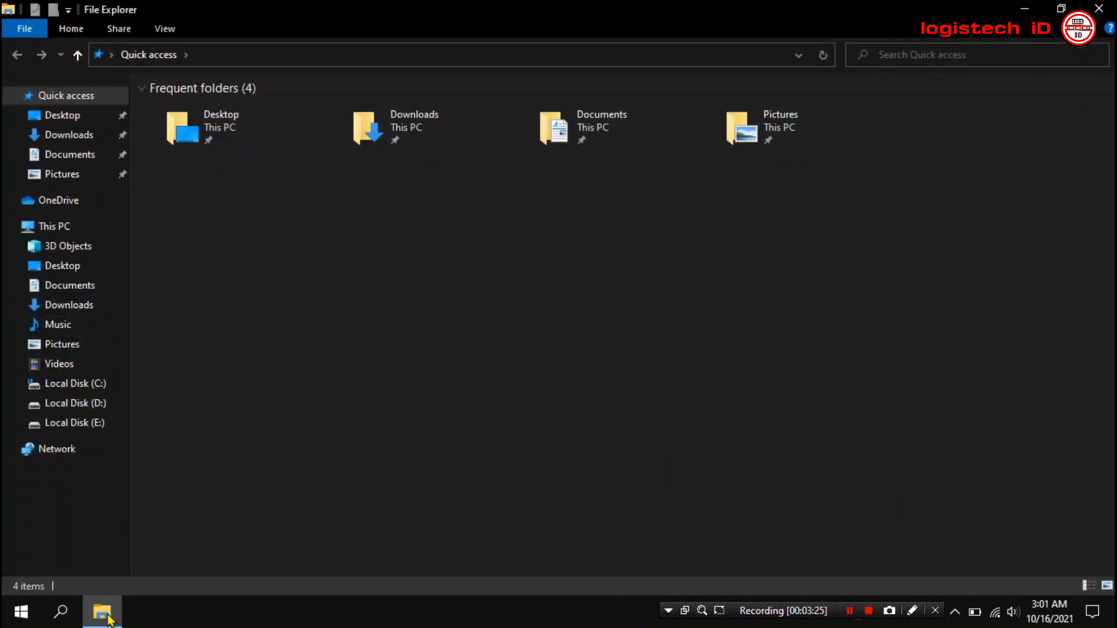
pyautogui.click(69, 231)
pyautogui.click(243, 240)
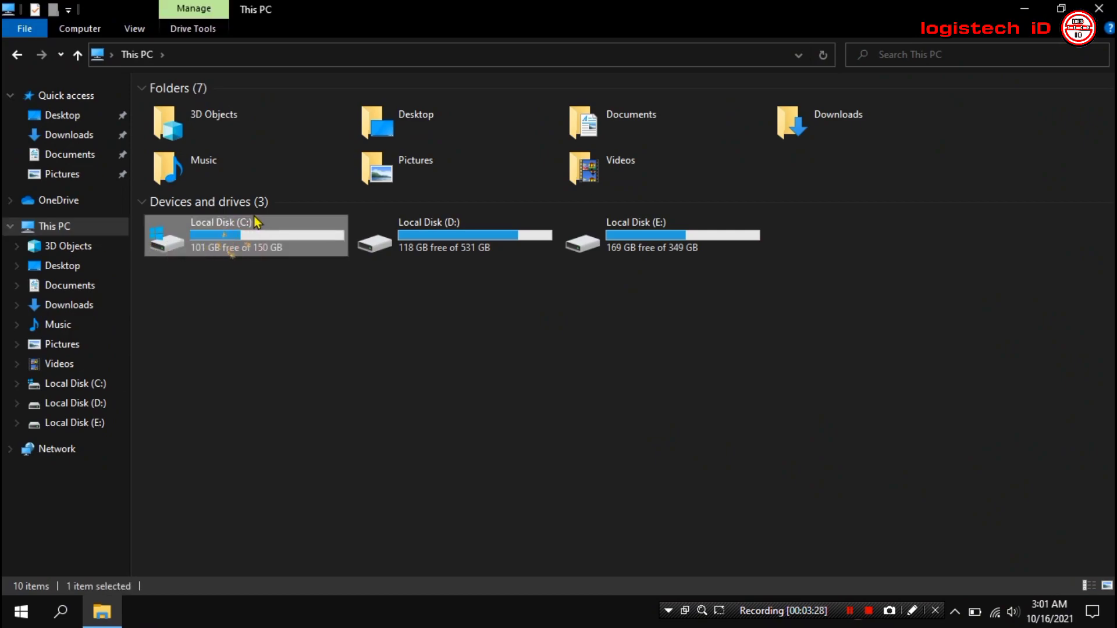
pyautogui.rightClick(247, 235)
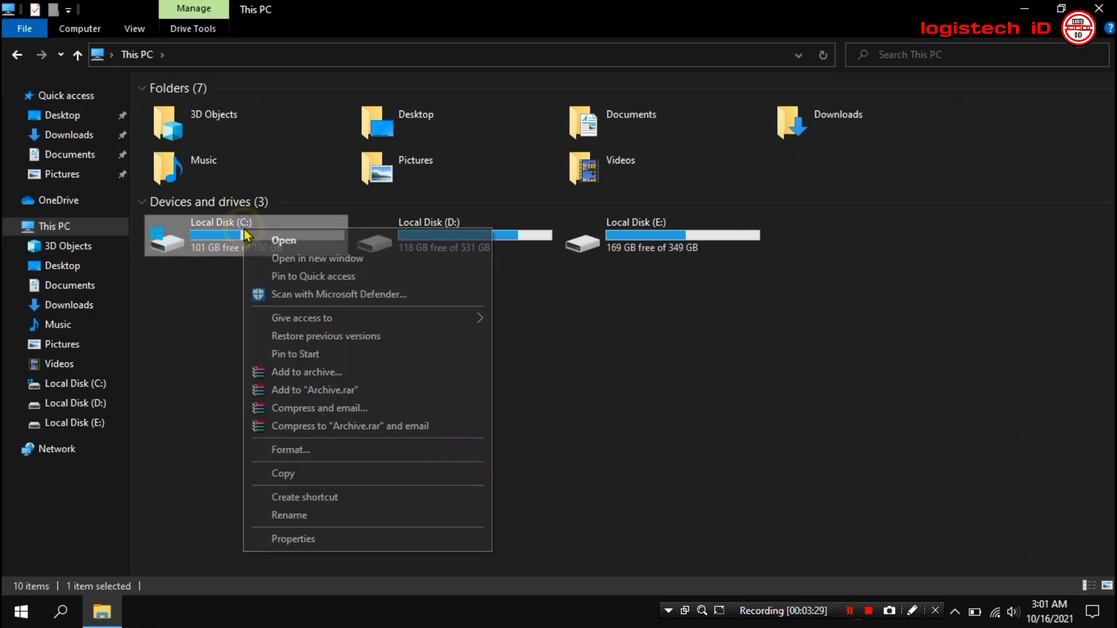
pyautogui.click(295, 540)
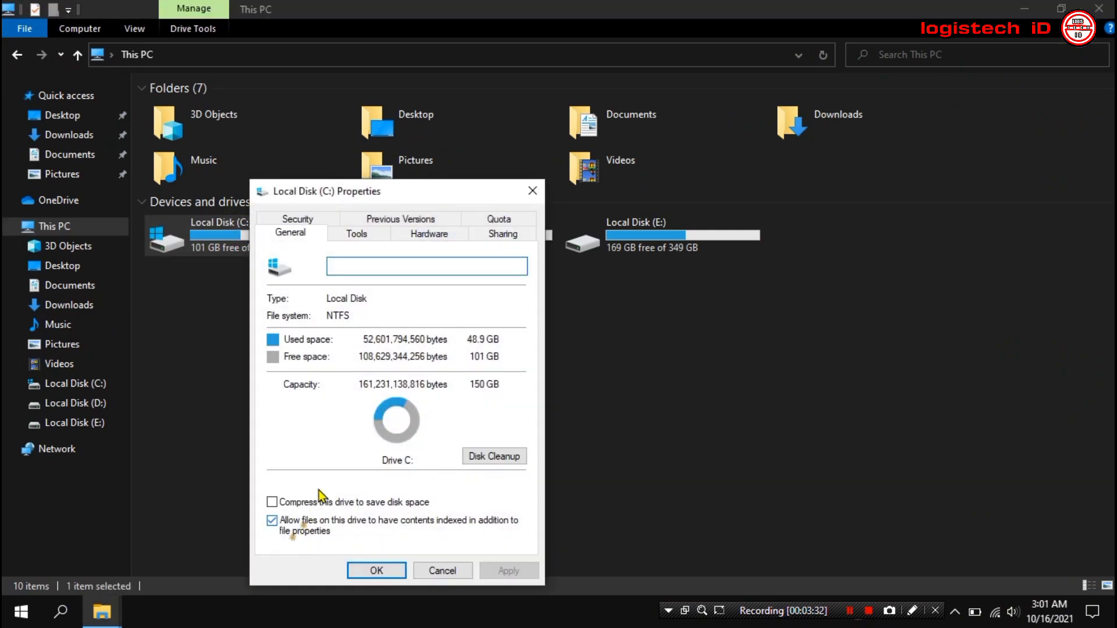
pyautogui.click(490, 459)
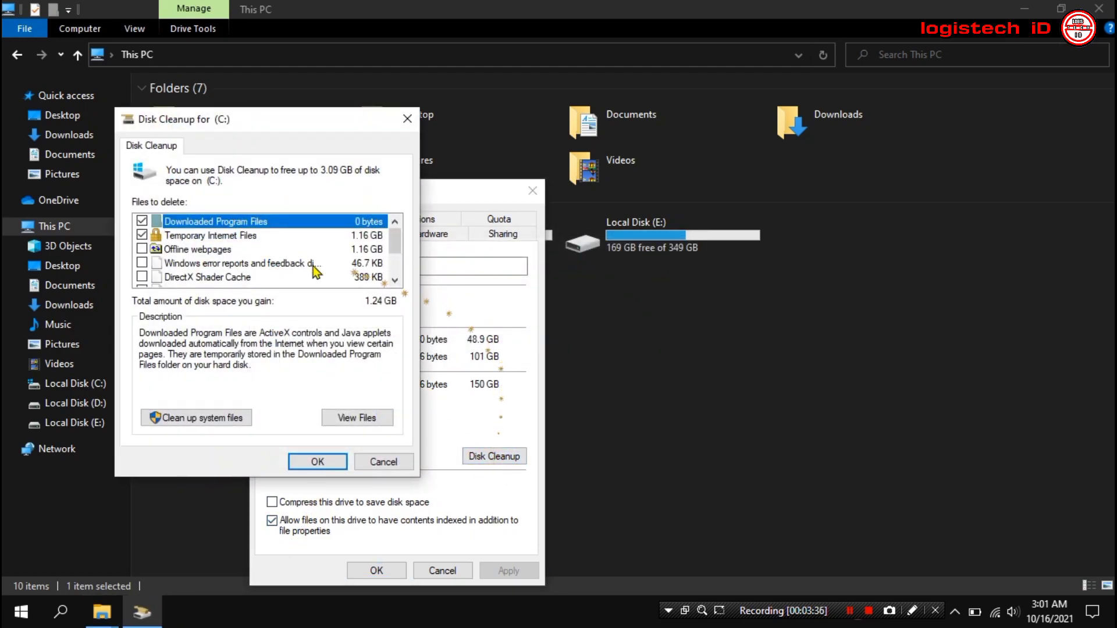
# - Mark Offline webpages, Windows error reports, DirectX Shader Cache, Delivery Optimization Files, Recycle Bin and Temporary files for deletion, and review the list
pyautogui.click(143, 263)
pyautogui.click(141, 249)
pyautogui.click(141, 277)
pyautogui.scroll(-1, 161, 284)
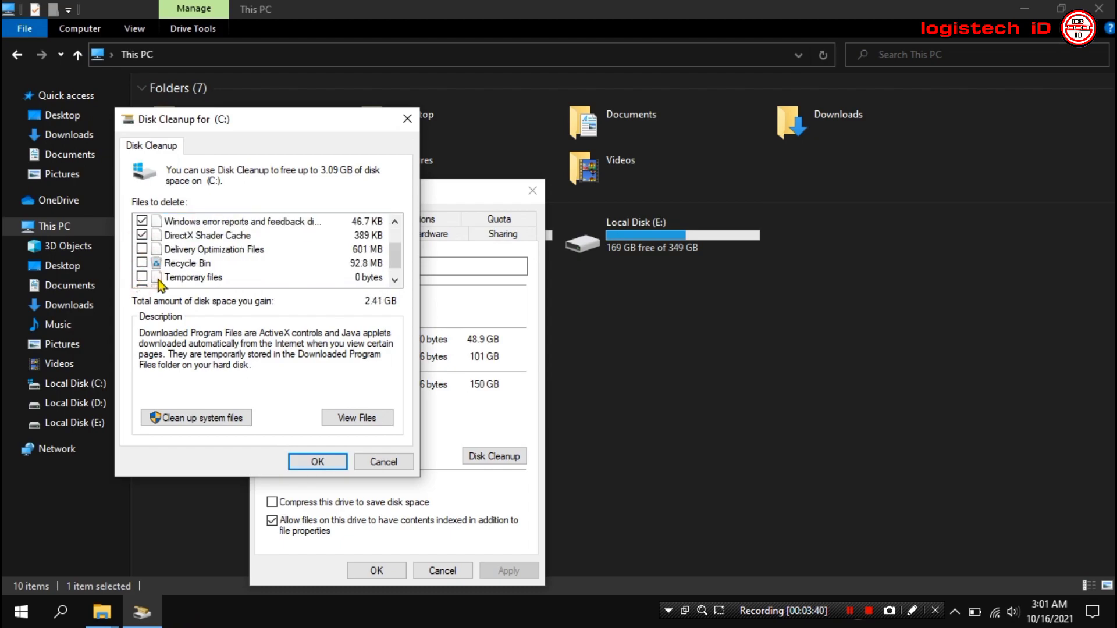
pyautogui.click(141, 277)
pyautogui.click(141, 263)
pyautogui.click(141, 249)
pyautogui.scroll(-1, 152, 268)
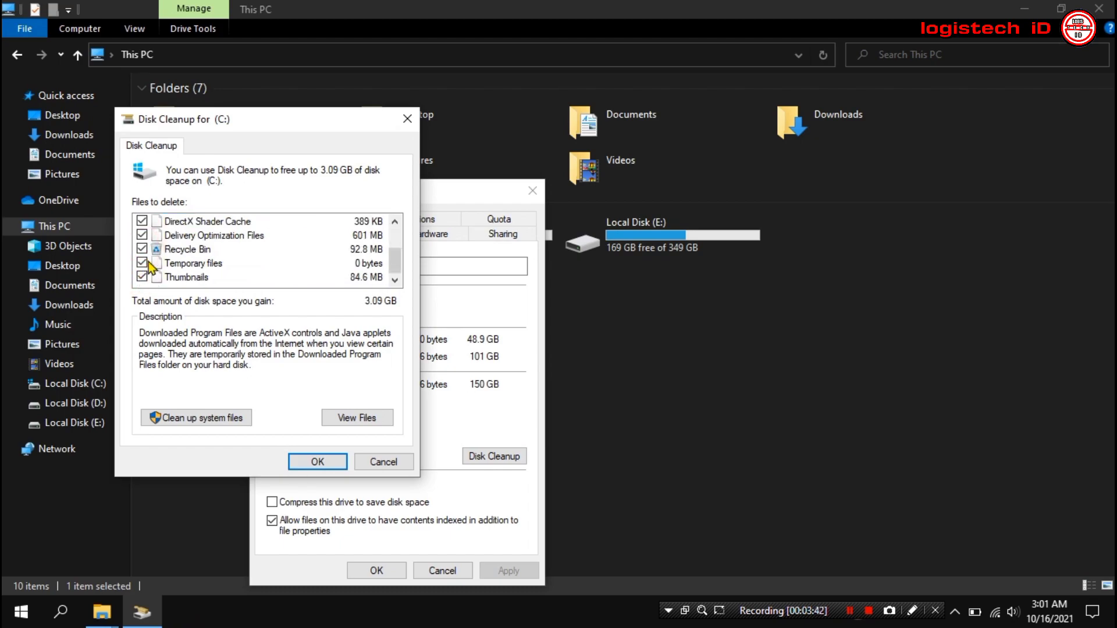
pyautogui.scroll(2, 150, 274)
pyautogui.scroll(-2, 163, 256)
# - Extend Disk Cleanup to system files and mark Microsoft Defender Antivirus, Offline webpages, Windows error reports, DirectX Shader Cache and Delivery Optimization Files
pyautogui.click(239, 419)
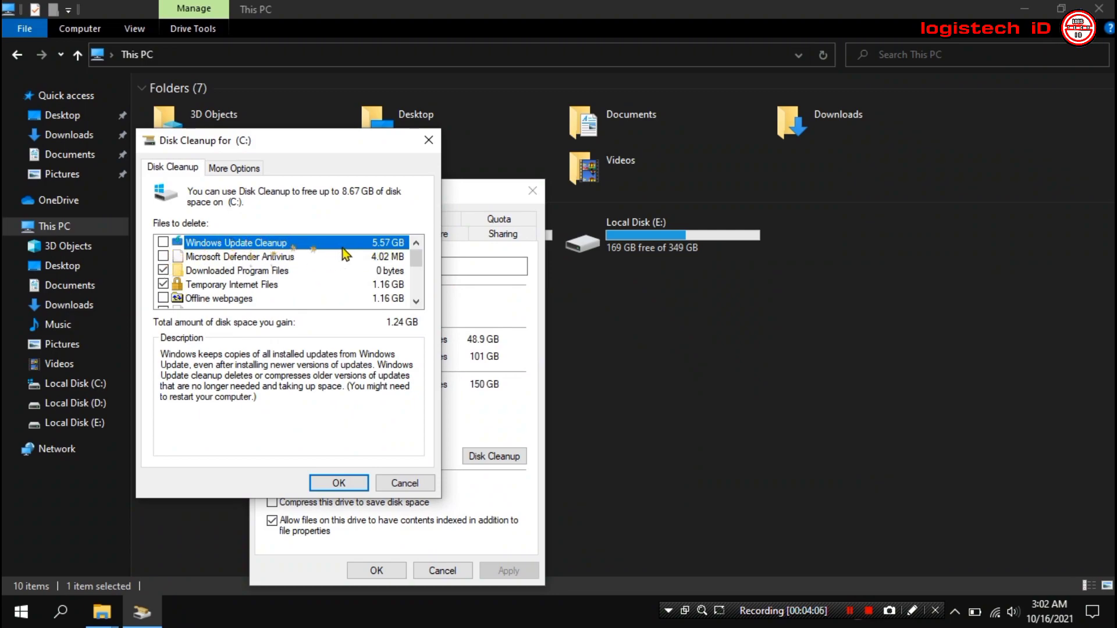
pyautogui.click(166, 259)
pyautogui.click(163, 298)
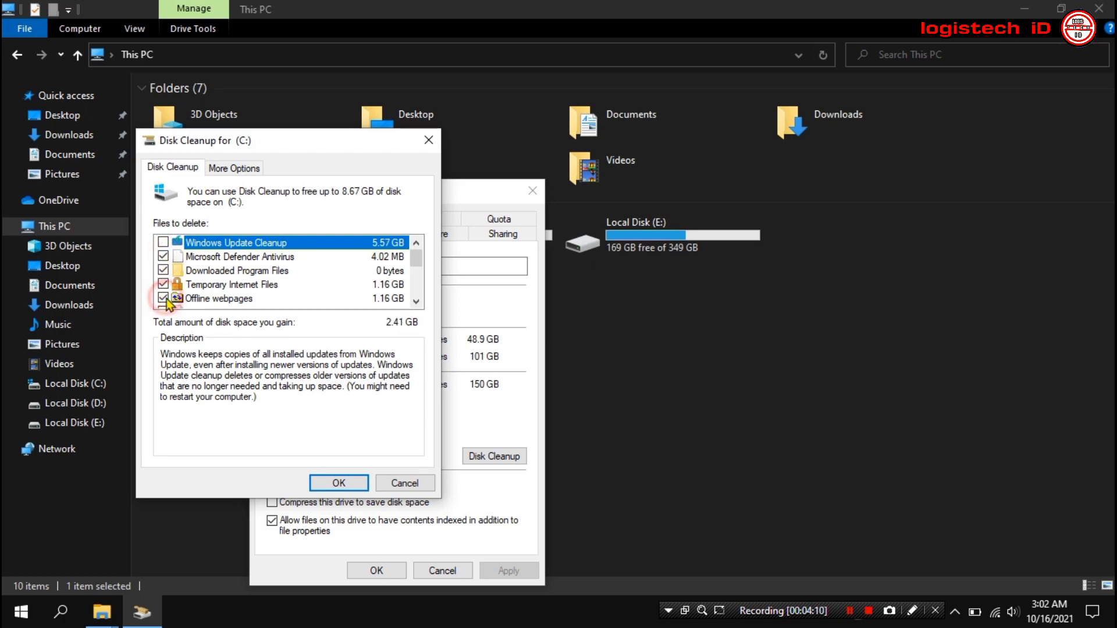
pyautogui.scroll(-1, 163, 290)
pyautogui.click(163, 284)
pyautogui.click(164, 298)
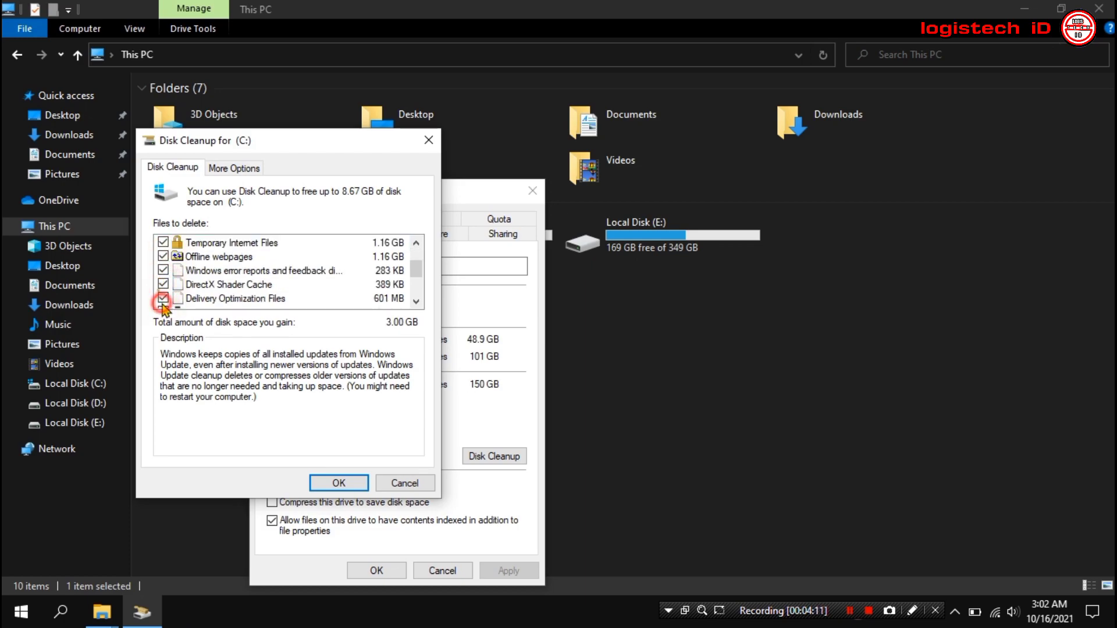
# - Mark Language Resource Files and Recycle Bin as well, leave Windows Update Cleanup unmarked, and permanently delete all the marked files
pyautogui.scroll(-1, 169, 297)
pyautogui.click(164, 284)
pyautogui.click(164, 298)
pyautogui.scroll(-1, 169, 298)
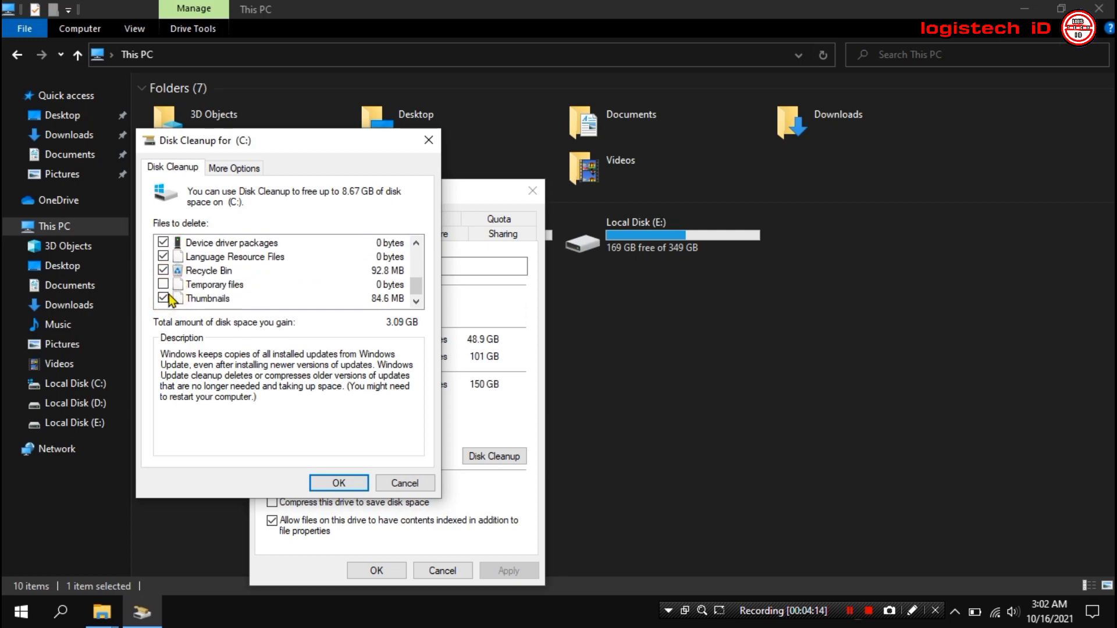
pyautogui.scroll(3, 229, 256)
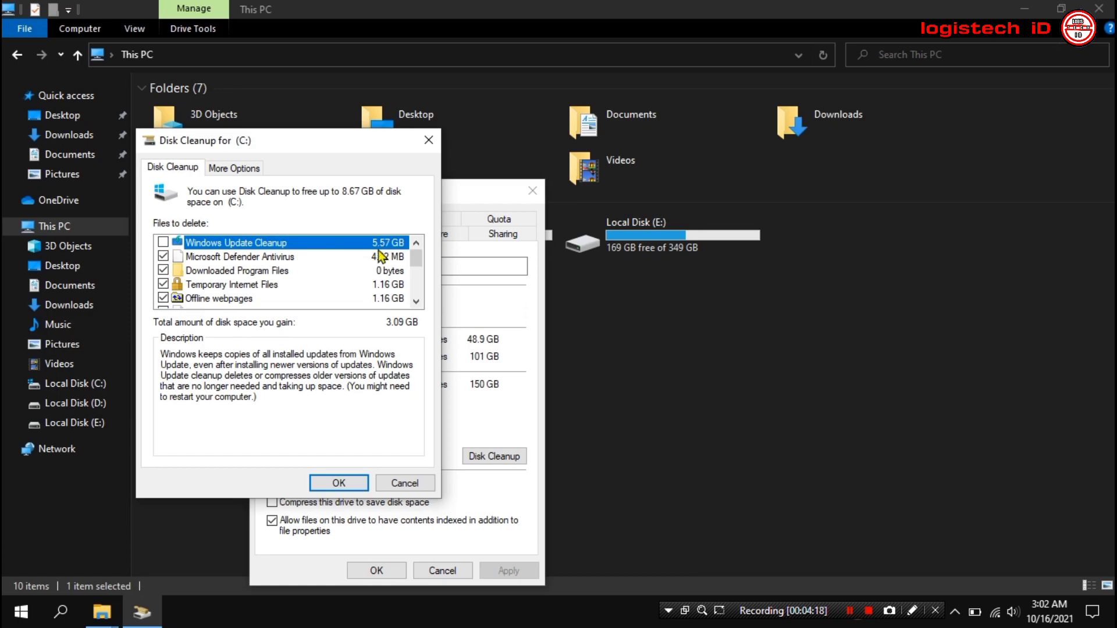
pyautogui.click(338, 483)
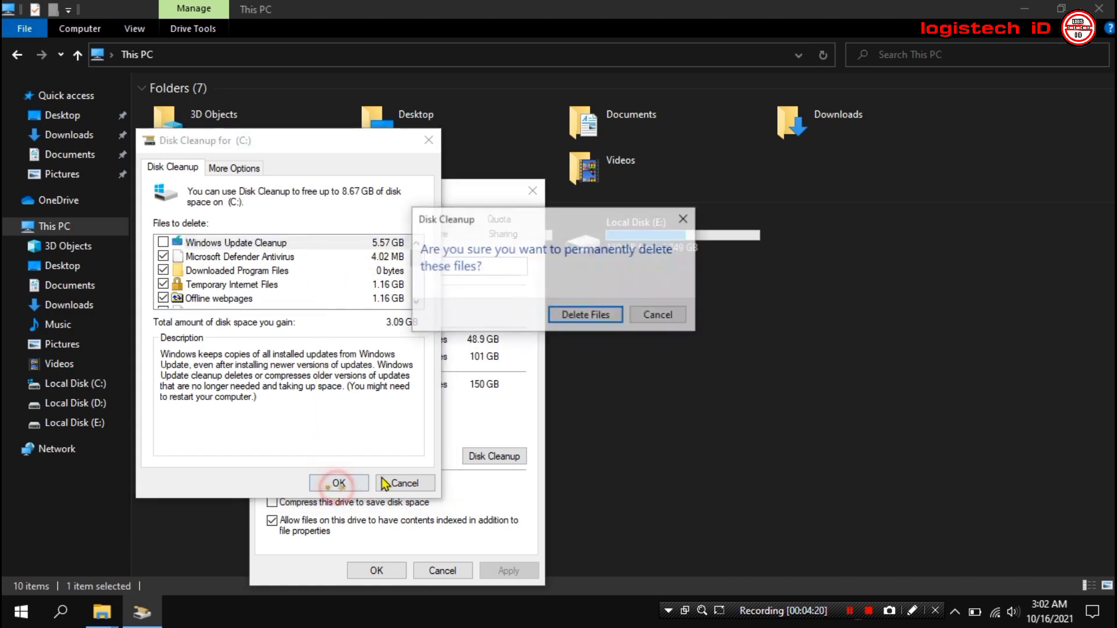
pyautogui.click(585, 316)
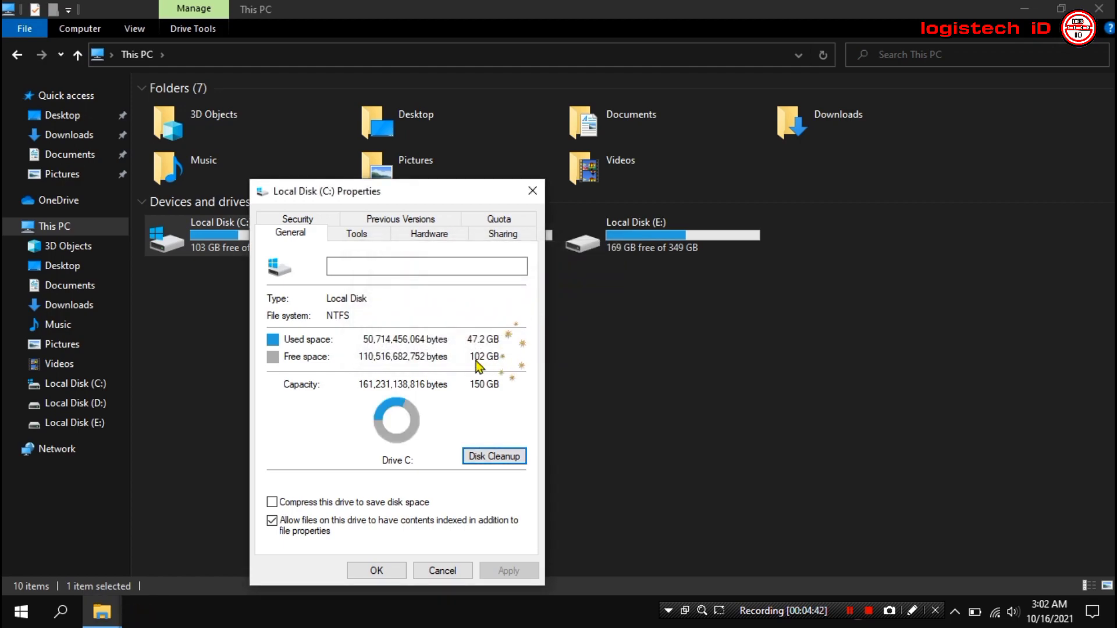
# - Open Optimize Drives from the C: drive's properties and optimize drive C:
pyautogui.moveTo(400, 192); pyautogui.dragTo(455, 183)
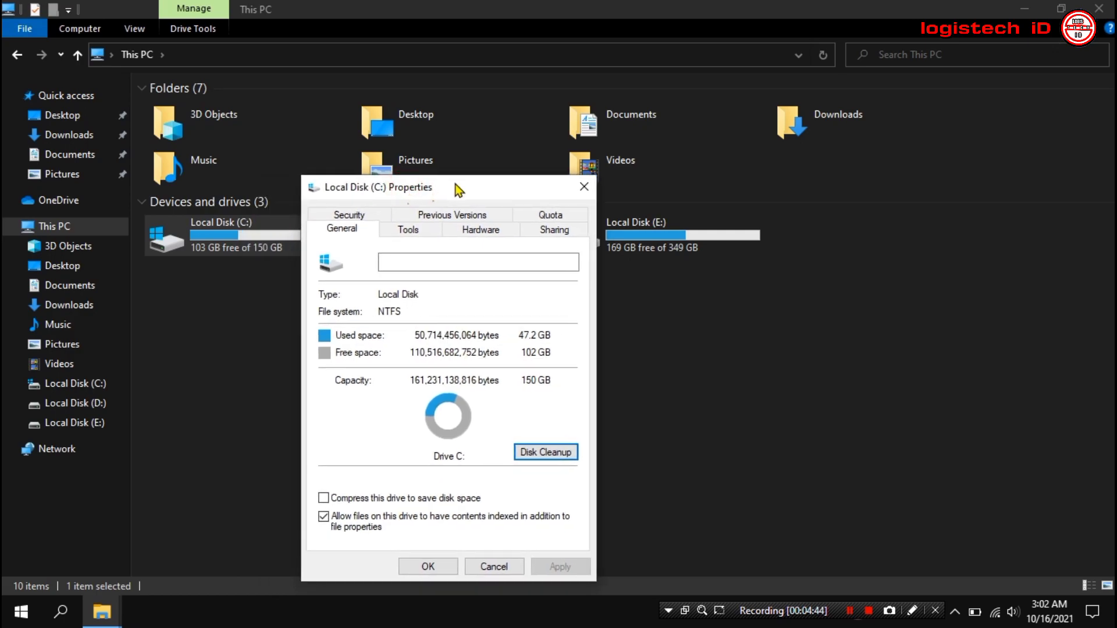
pyautogui.click(424, 232)
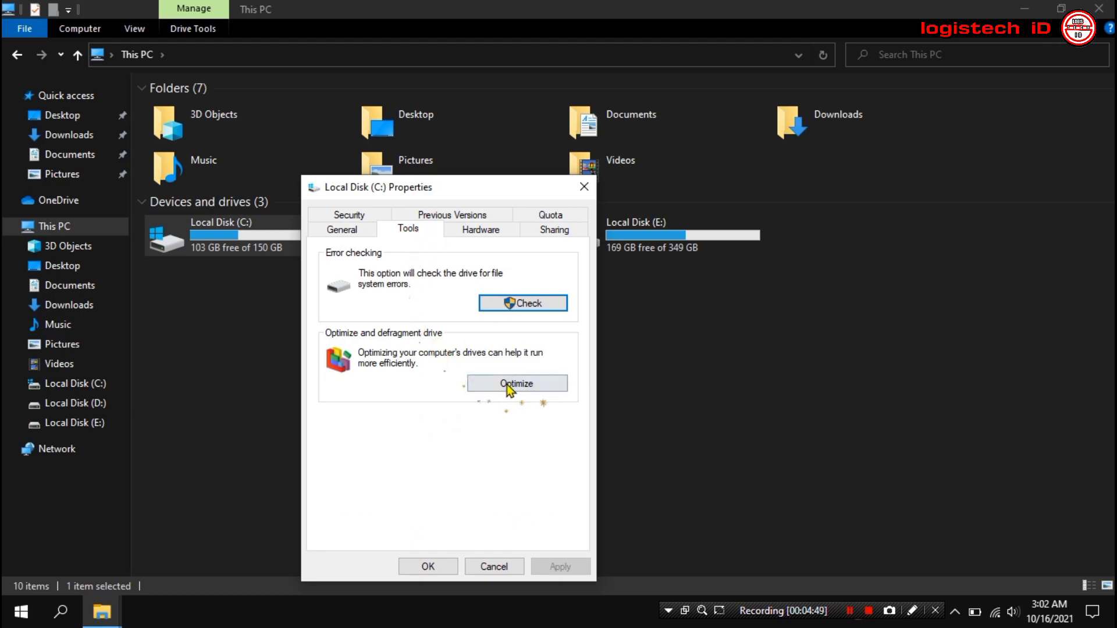
pyautogui.click(531, 383)
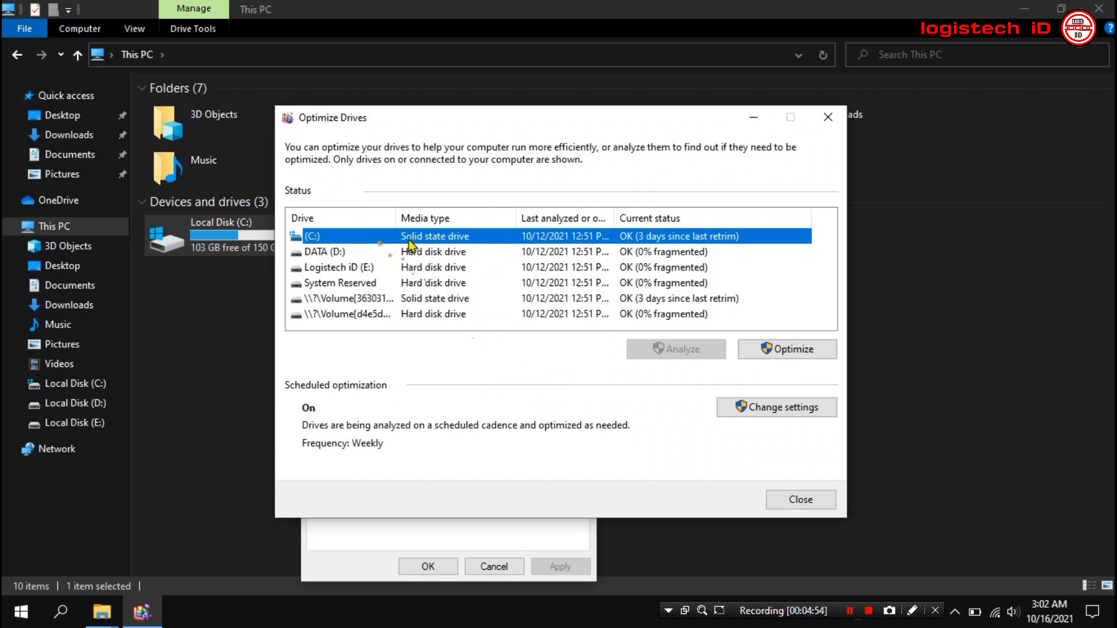
pyautogui.click(481, 251)
pyautogui.click(485, 236)
pyautogui.click(779, 349)
# - Analyze the DATA (D:) drive and optimize it
pyautogui.click(582, 254)
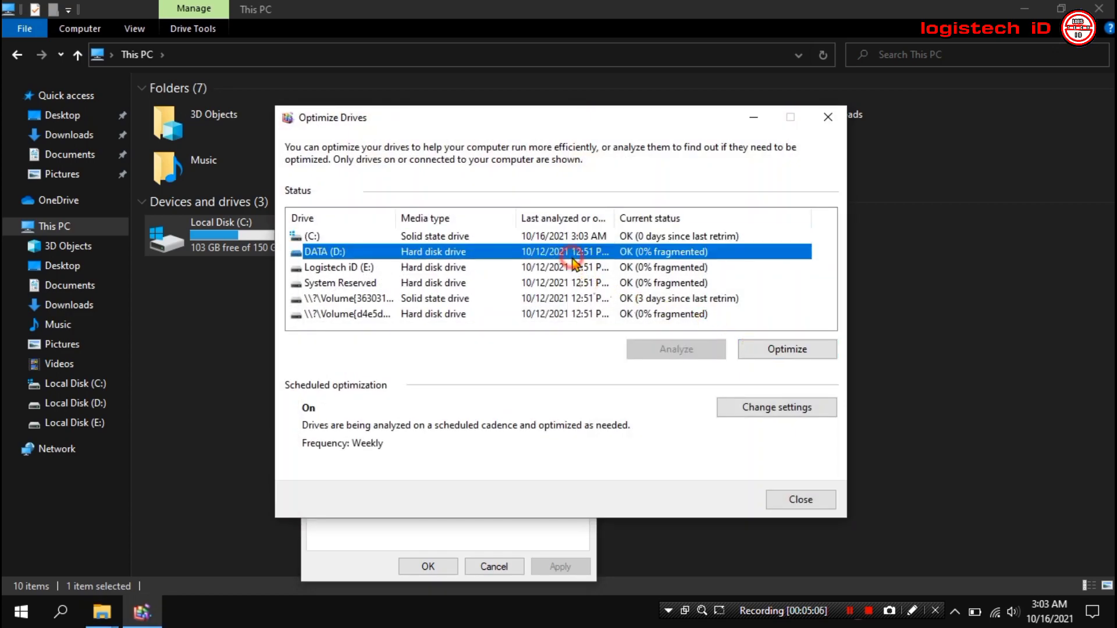
pyautogui.click(695, 349)
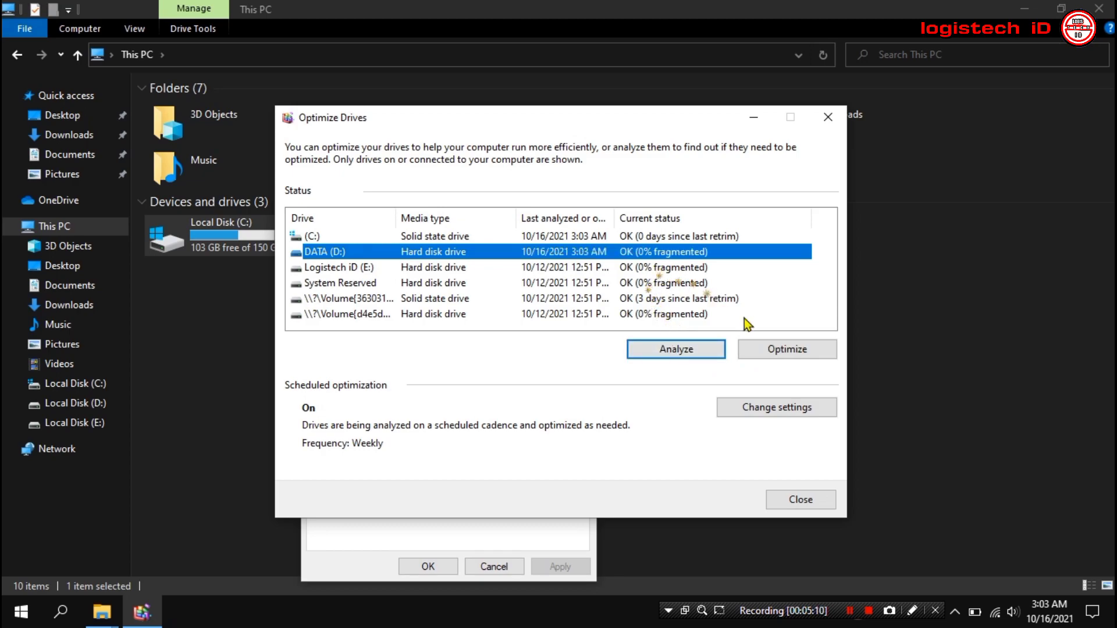
pyautogui.click(784, 349)
# - Analyze the Logistech iD (E:) drive and the System Reserved drive
pyautogui.click(640, 268)
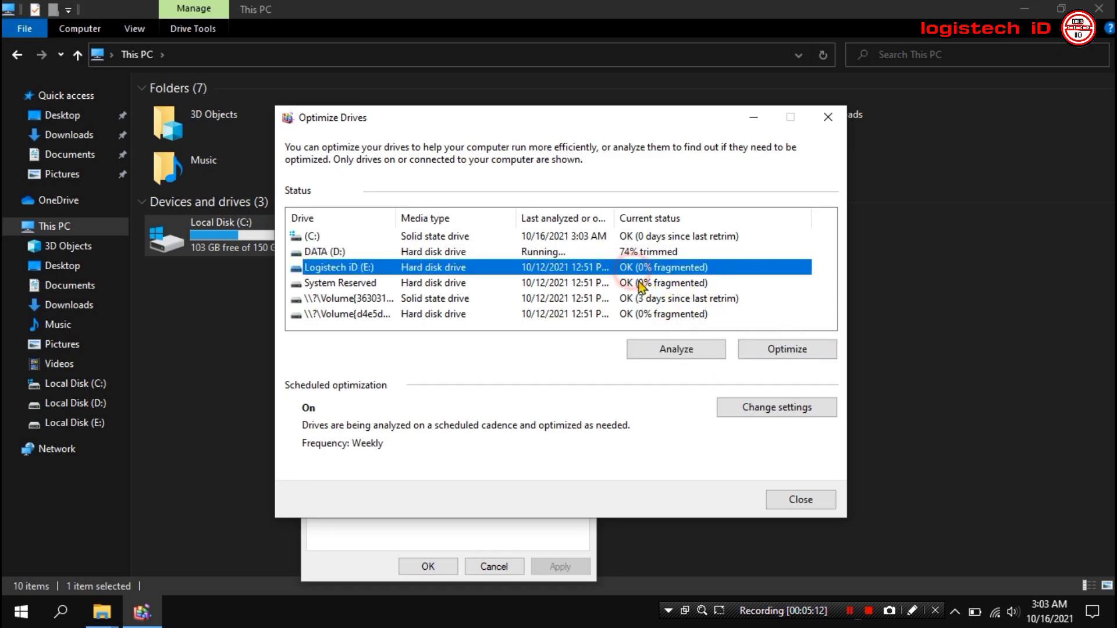
pyautogui.click(669, 349)
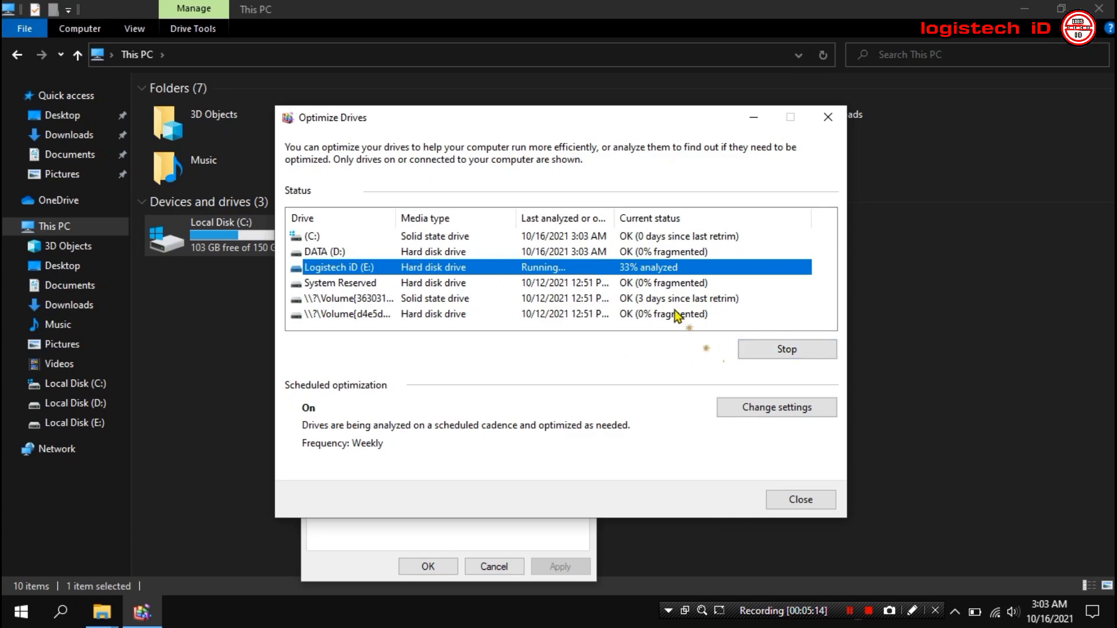
pyautogui.click(657, 287)
pyautogui.click(663, 349)
# - Optimize the unlabelled solid state volume and analyze the unlabelled hard disk volume at the end of the drive list
pyautogui.click(647, 302)
pyautogui.click(755, 349)
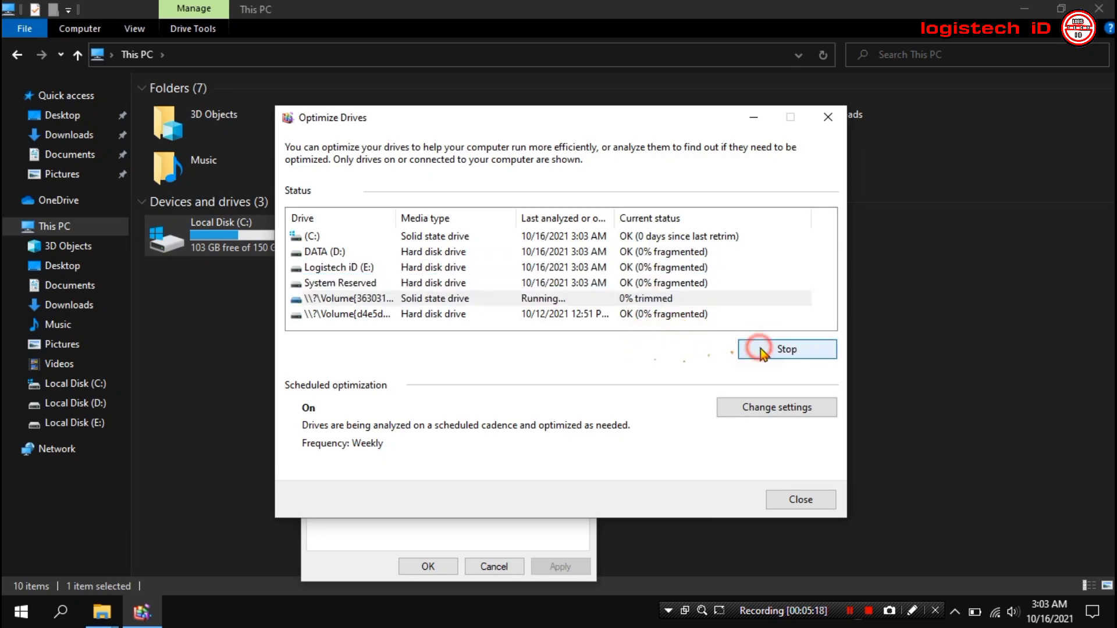
pyautogui.click(665, 314)
pyautogui.click(676, 349)
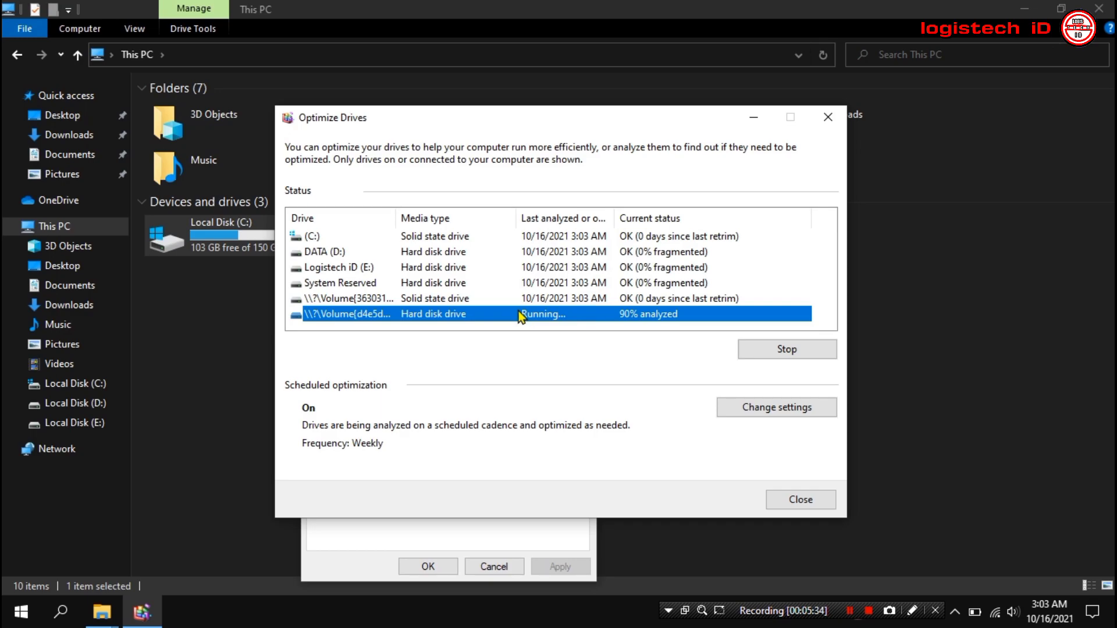
# - Optimize the unlabelled solid state volume again, and analyze and optimize the System Reserved drive
pyautogui.click(557, 300)
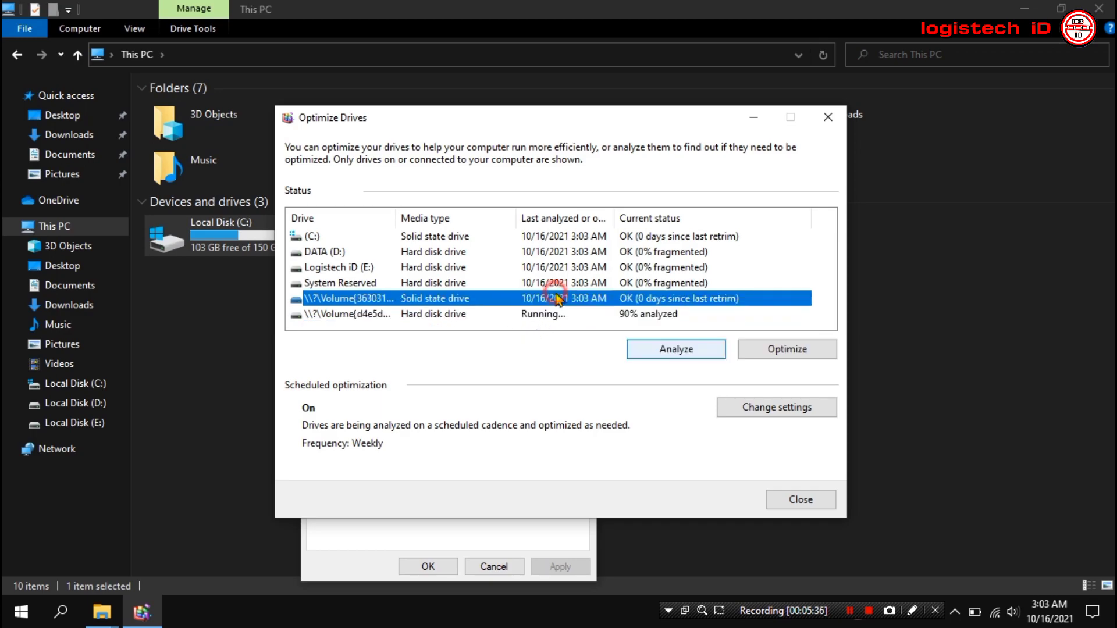
pyautogui.click(763, 351)
pyautogui.click(608, 284)
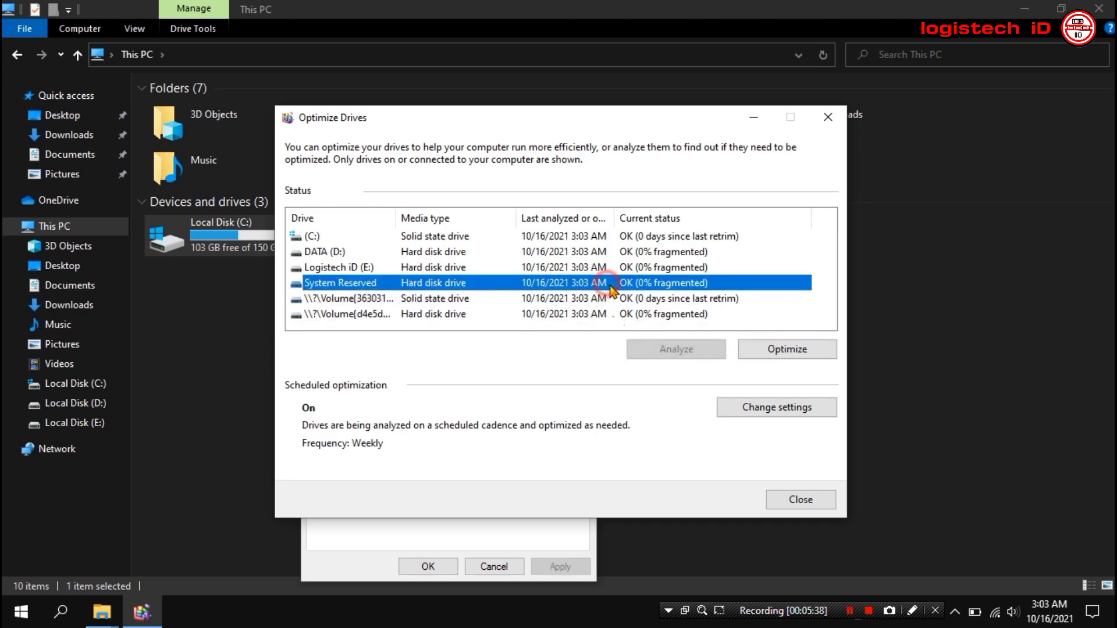
pyautogui.click(669, 352)
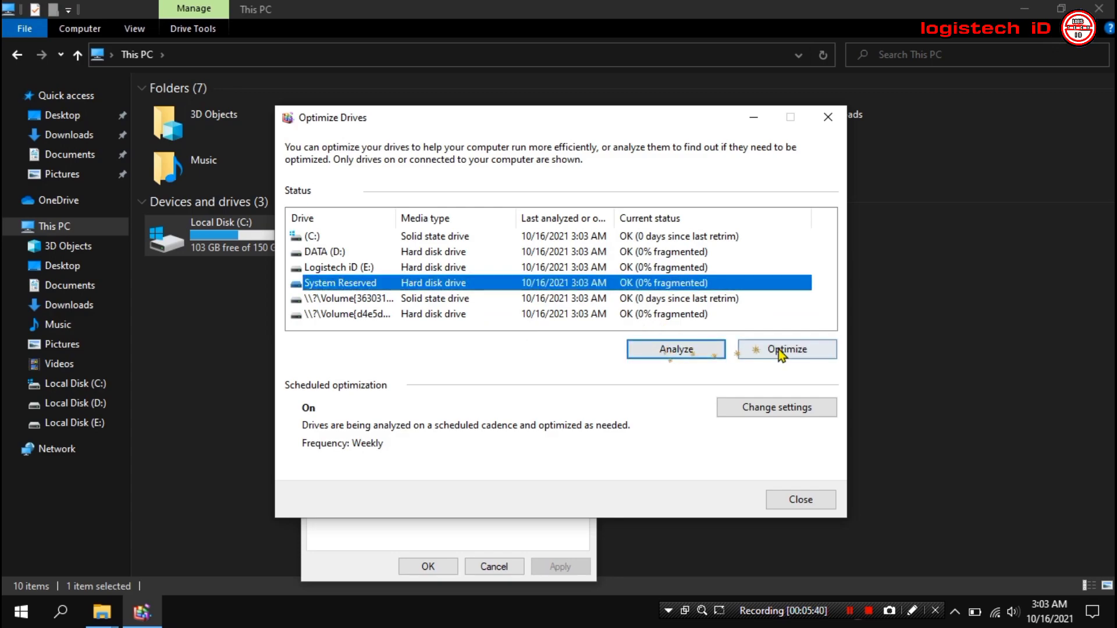
pyautogui.click(774, 350)
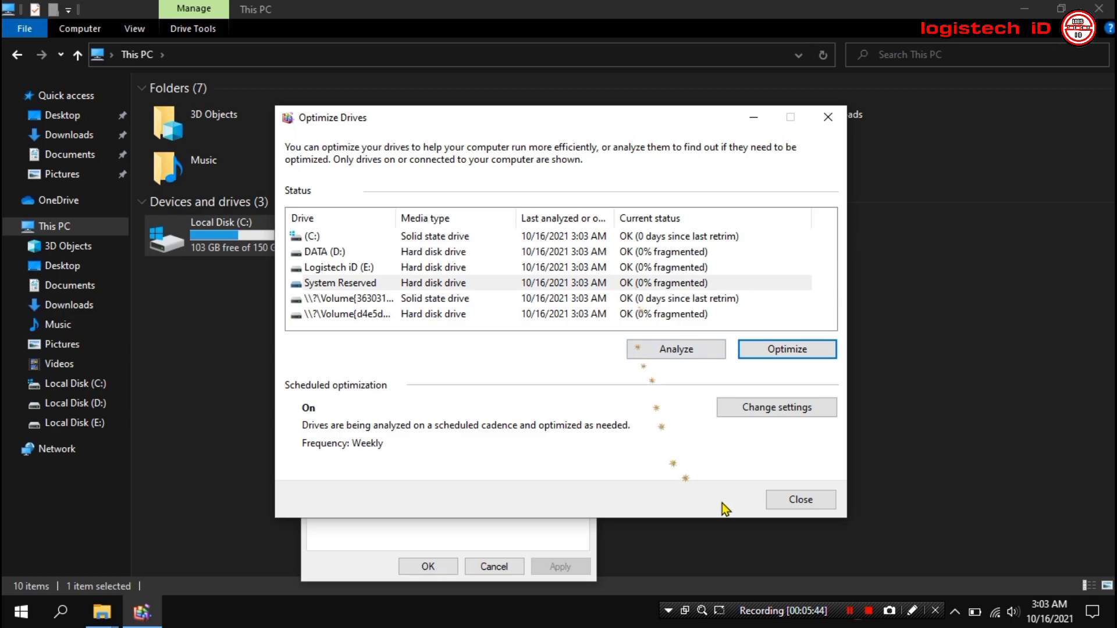
# - Close Optimize Drives, accept the C: drive's properties and close the This PC window
pyautogui.click(798, 500)
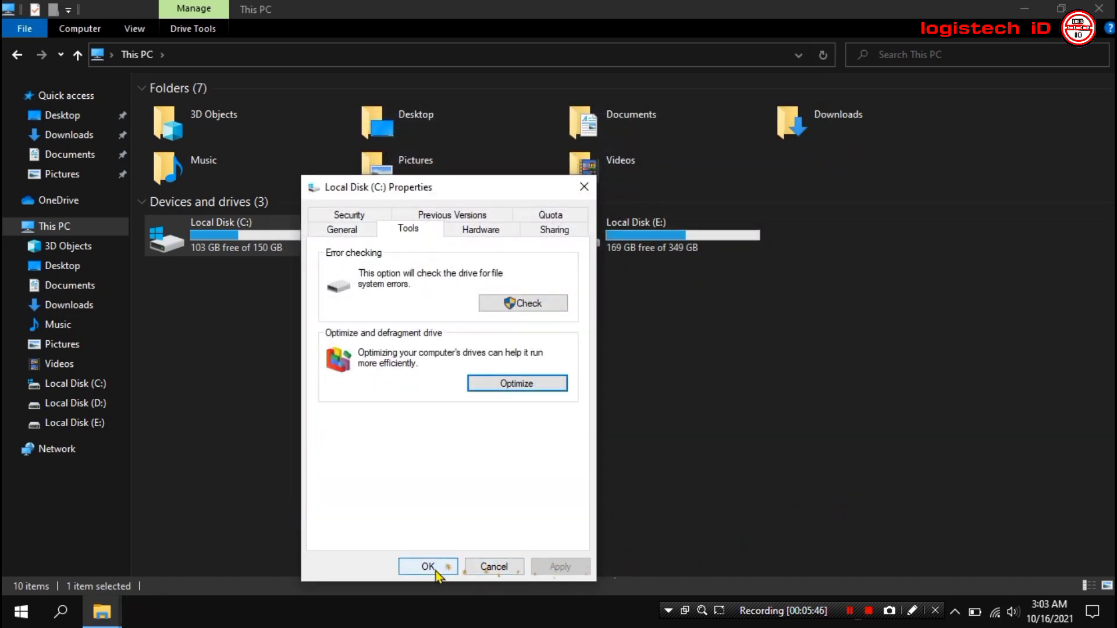
pyautogui.click(431, 567)
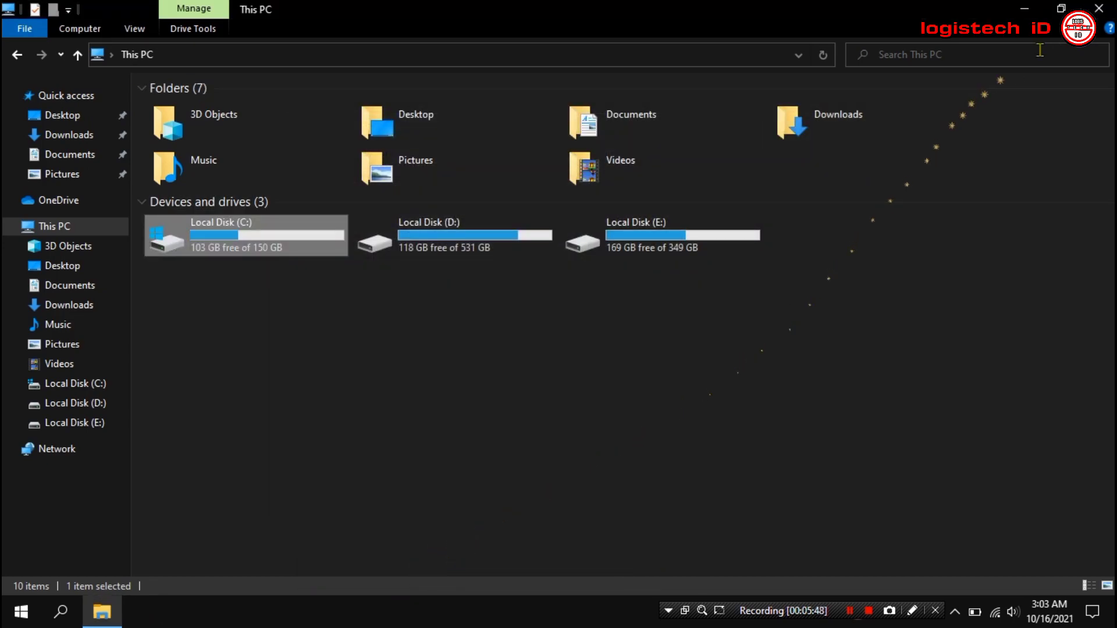
pyautogui.click(1098, 8)
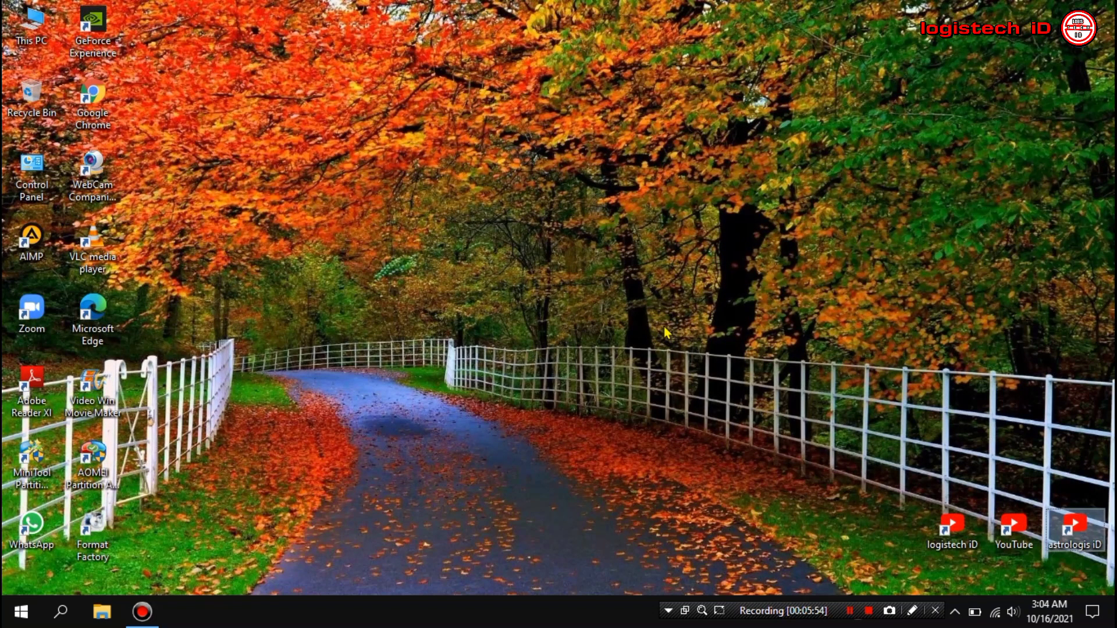
# - Search Windows for "defender" and open the Windows Security app
pyautogui.click(61, 611)
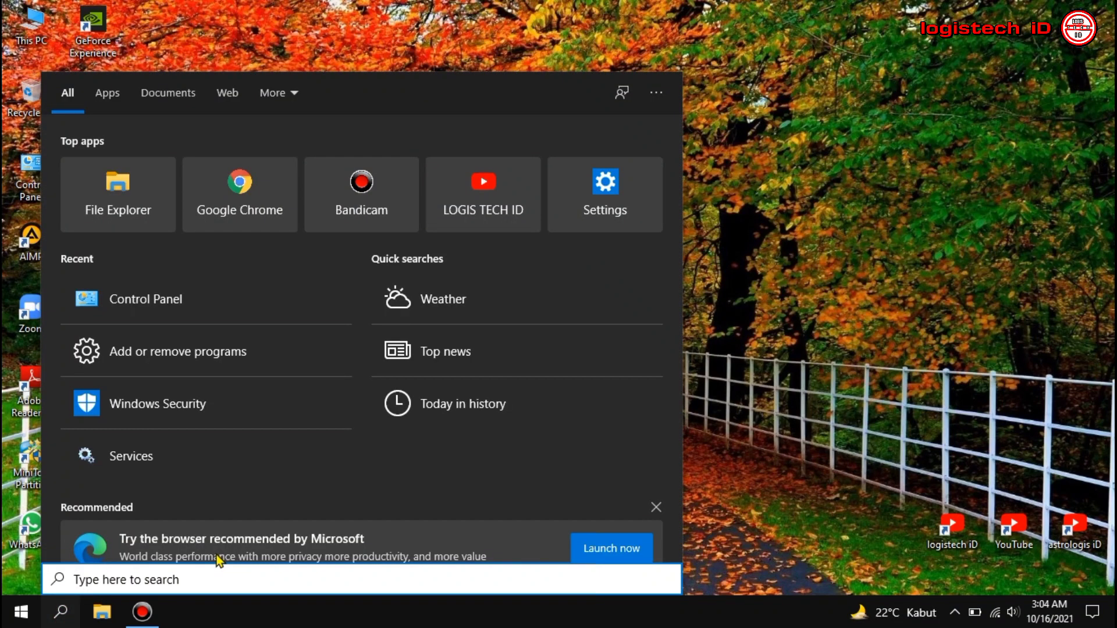
pyautogui.write('defende')
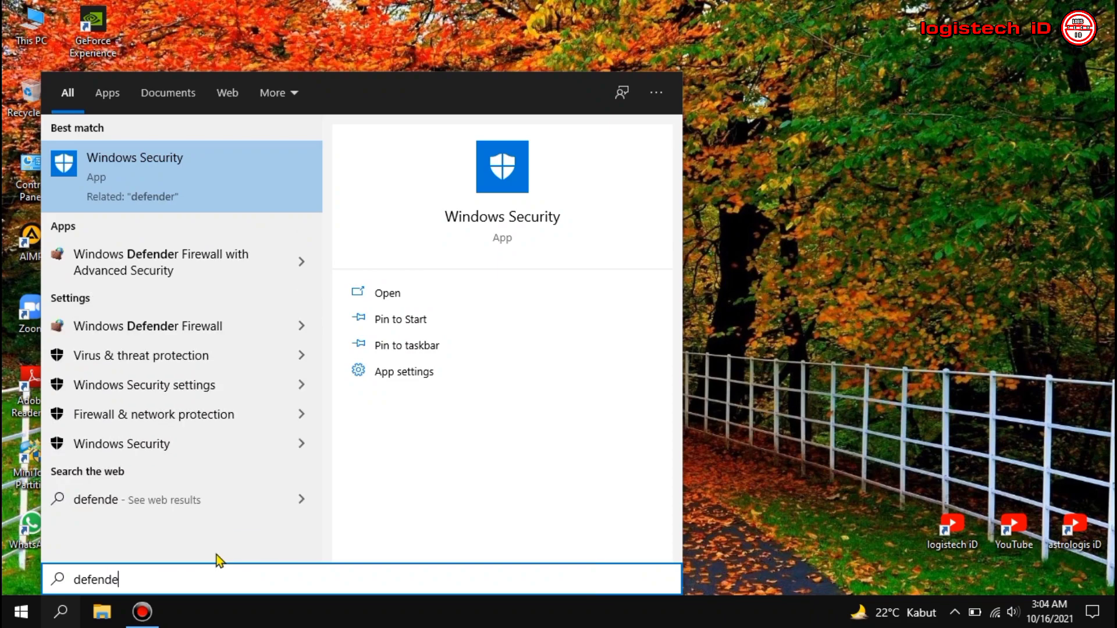
pyautogui.write('r')
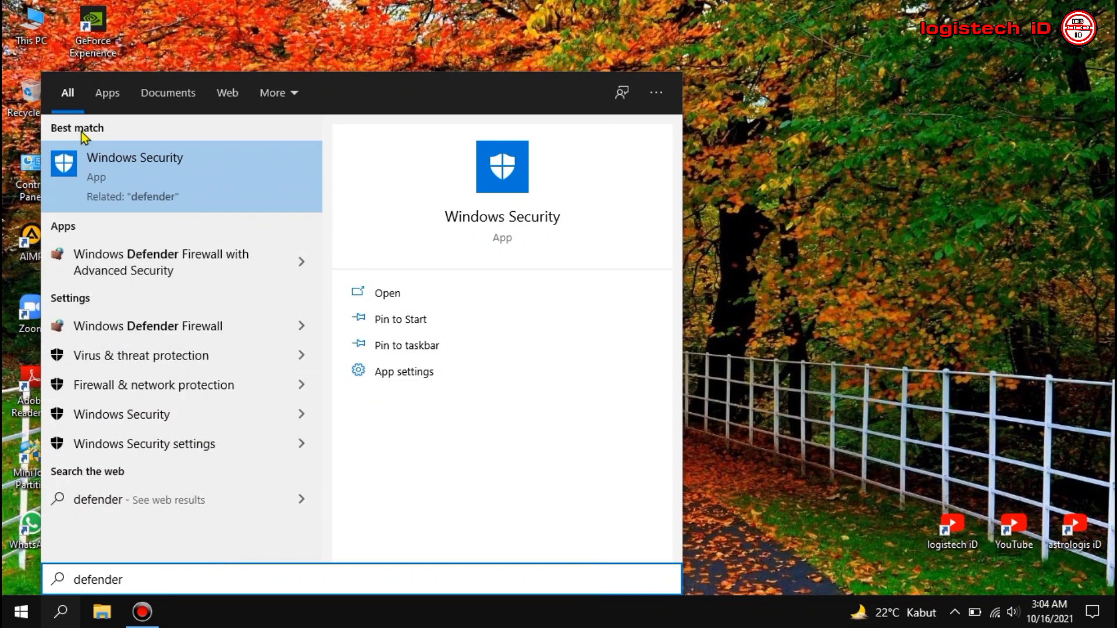
pyautogui.click(149, 181)
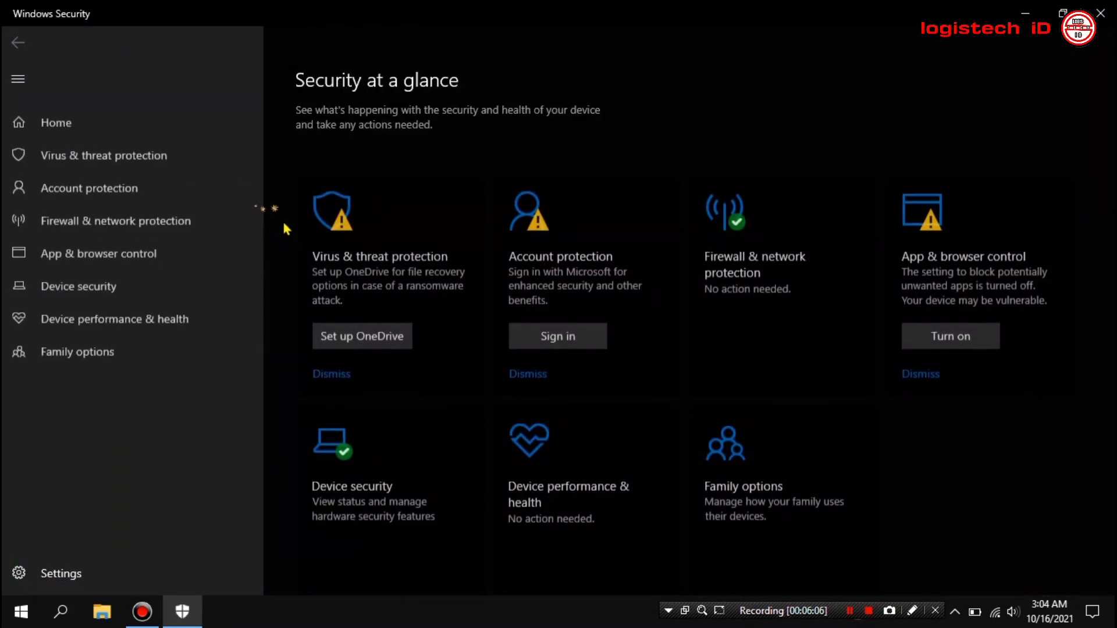
# - Open the scan options under Virus & threat protection and run a Quick scan
pyautogui.click(342, 228)
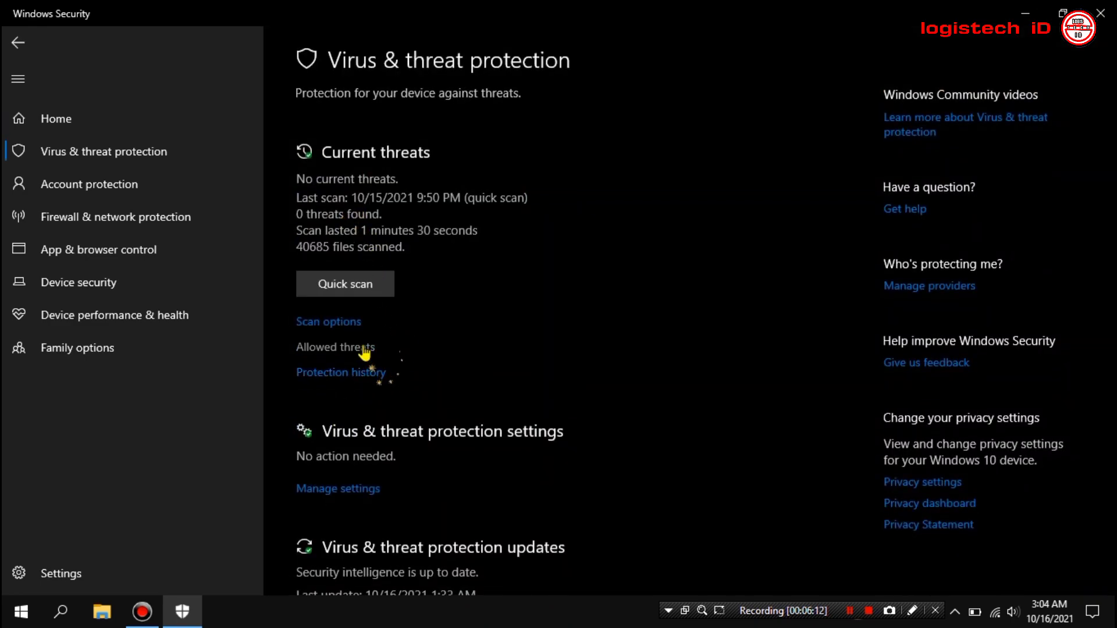
pyautogui.click(345, 323)
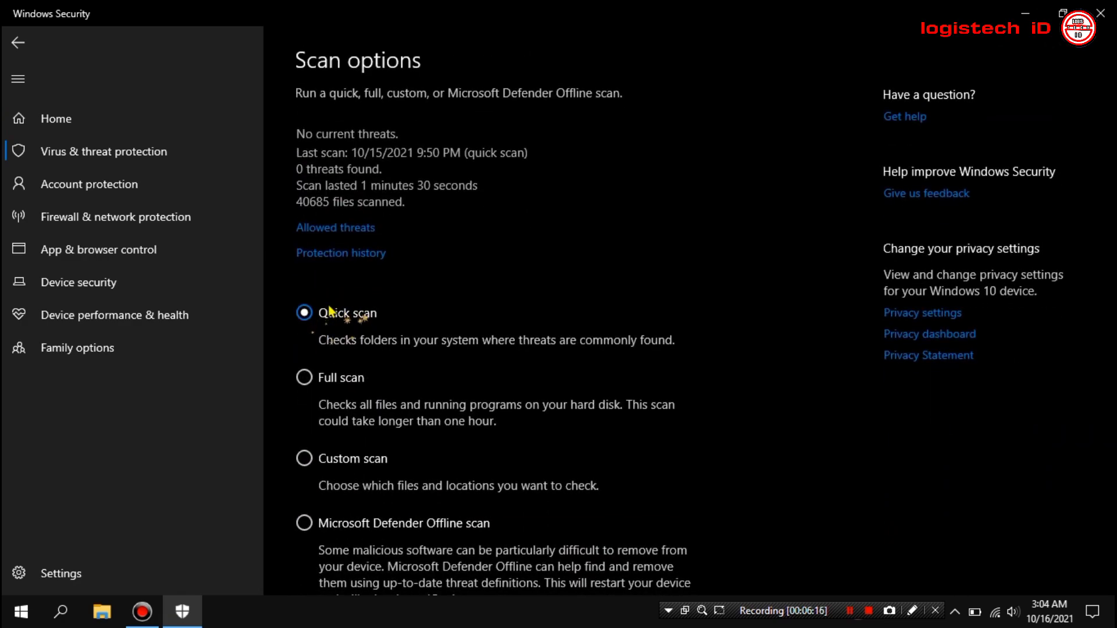
pyautogui.scroll(-3, 326, 321)
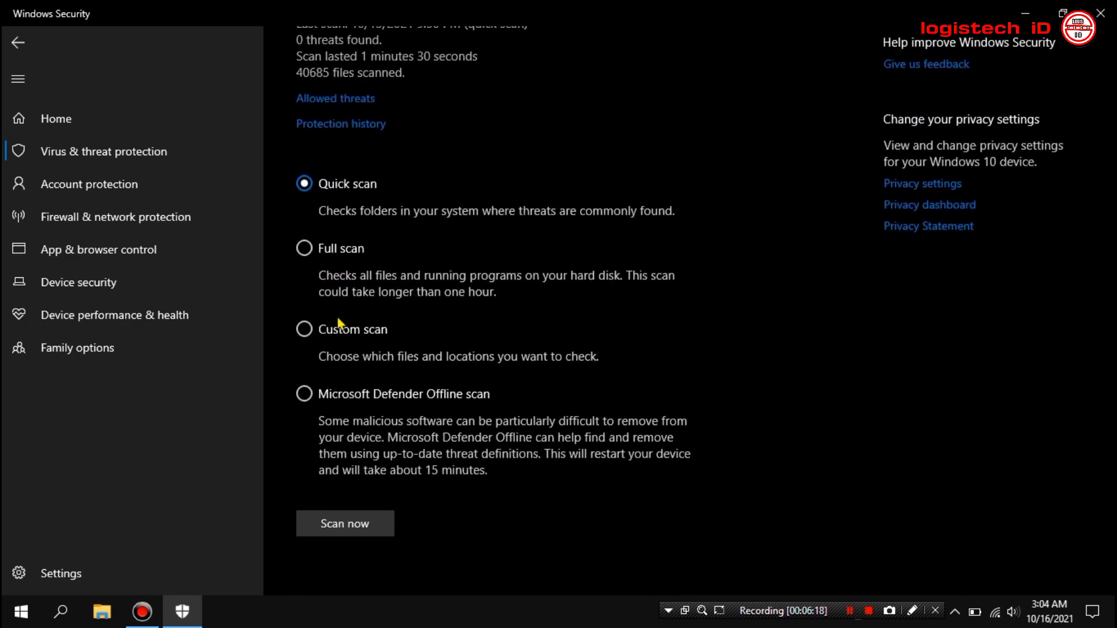
pyautogui.click(367, 526)
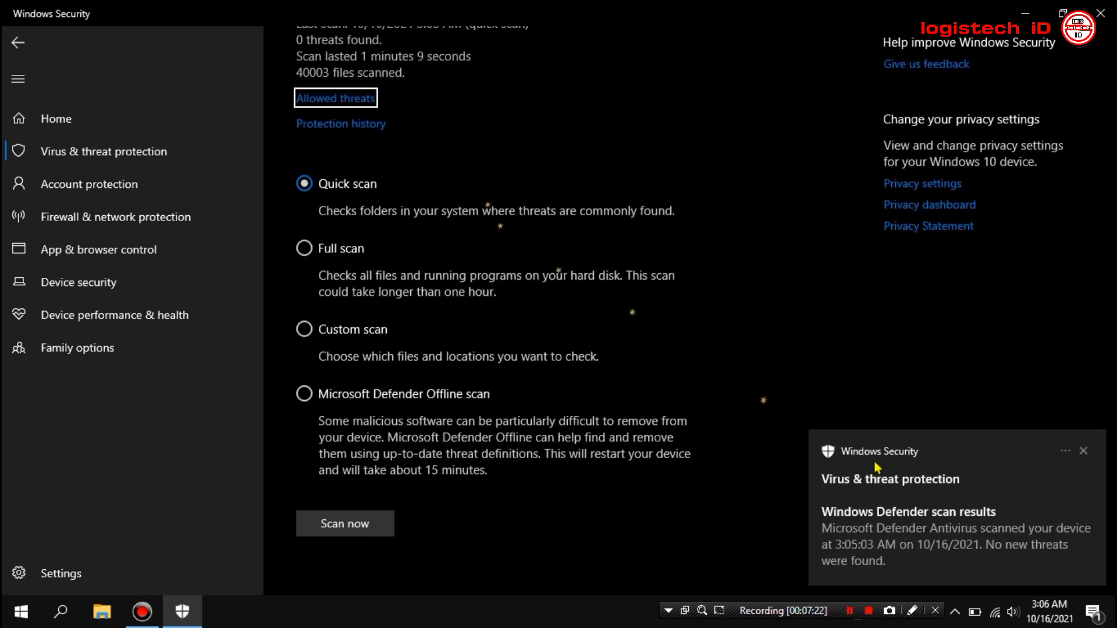
# - Review the scan results and examine the recent items in Protection history
pyautogui.scroll(3, 561, 169)
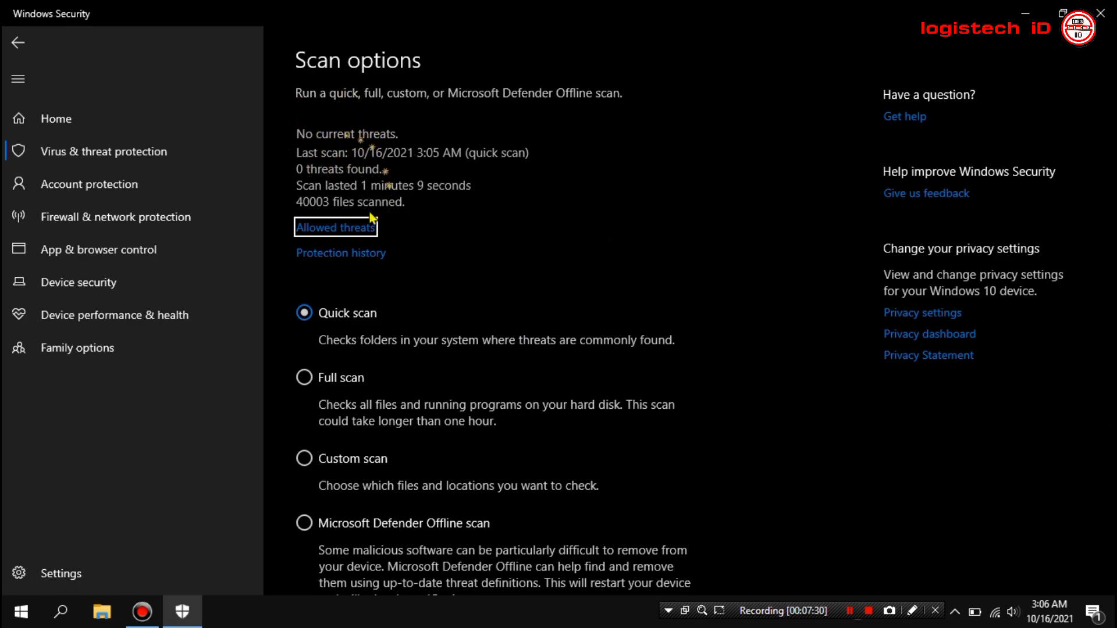
pyautogui.click(337, 256)
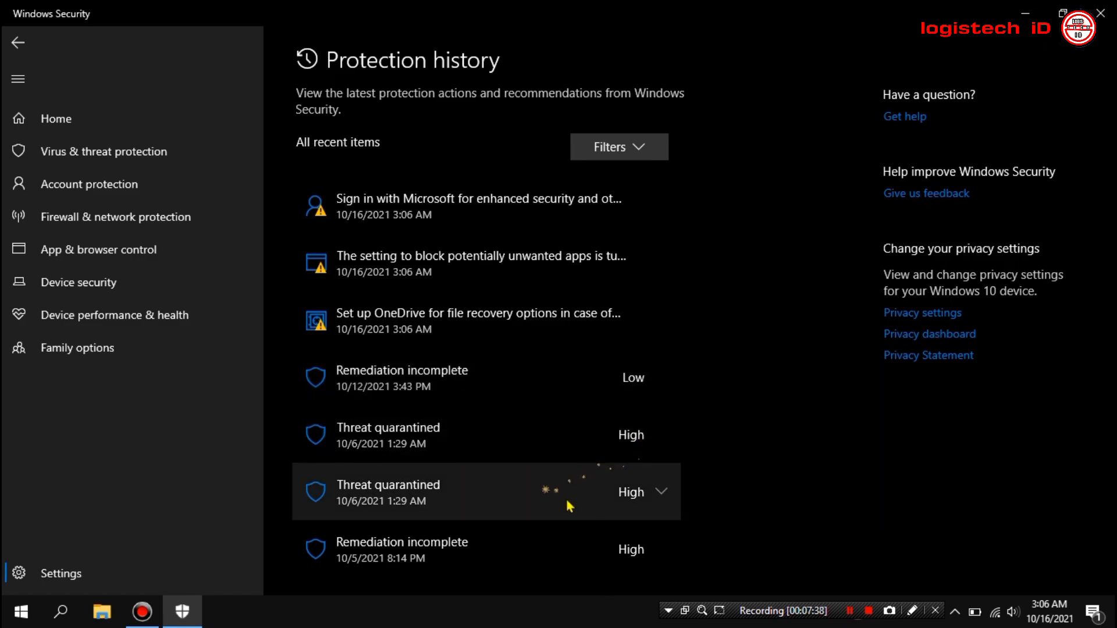
pyautogui.click(650, 398)
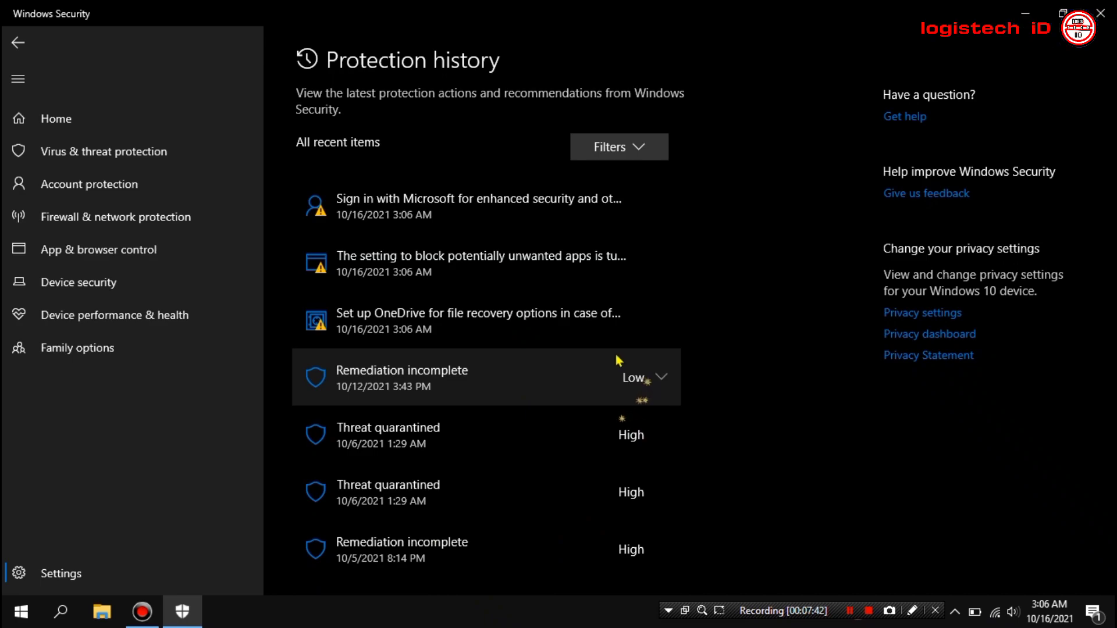
# - Close Windows Security and refresh the desktop
pyautogui.click(1100, 13)
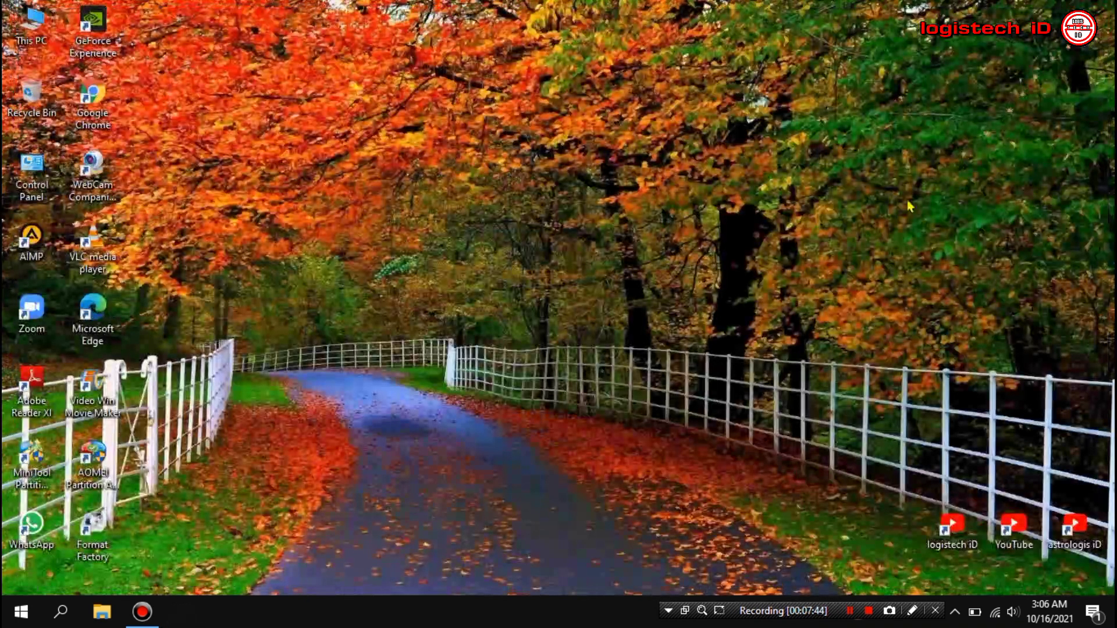
pyautogui.rightClick(390, 273)
pyautogui.click(429, 314)
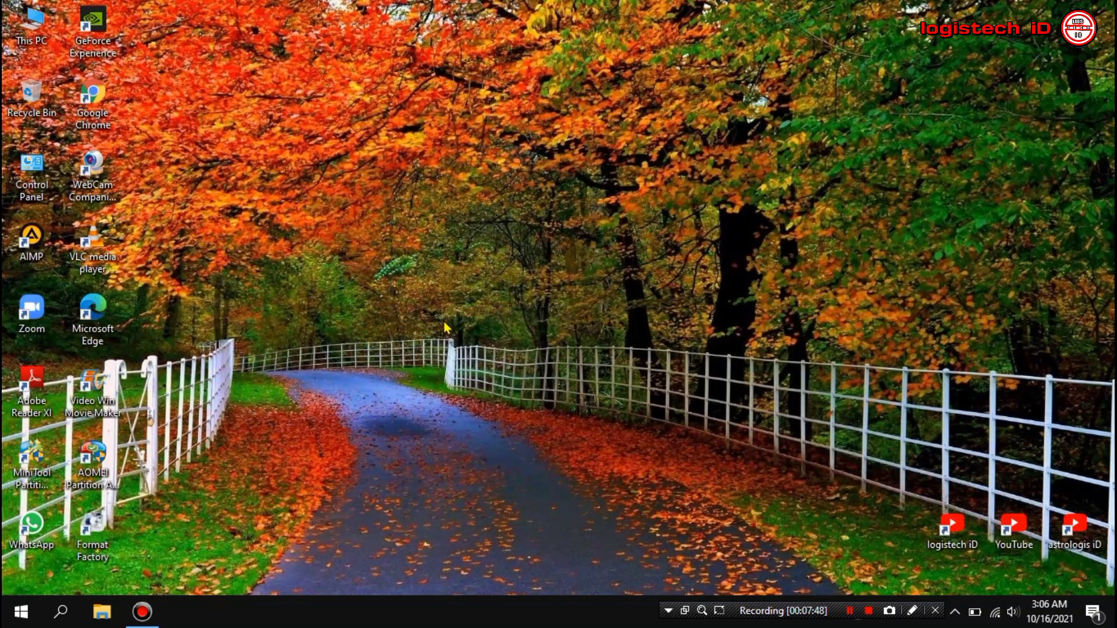